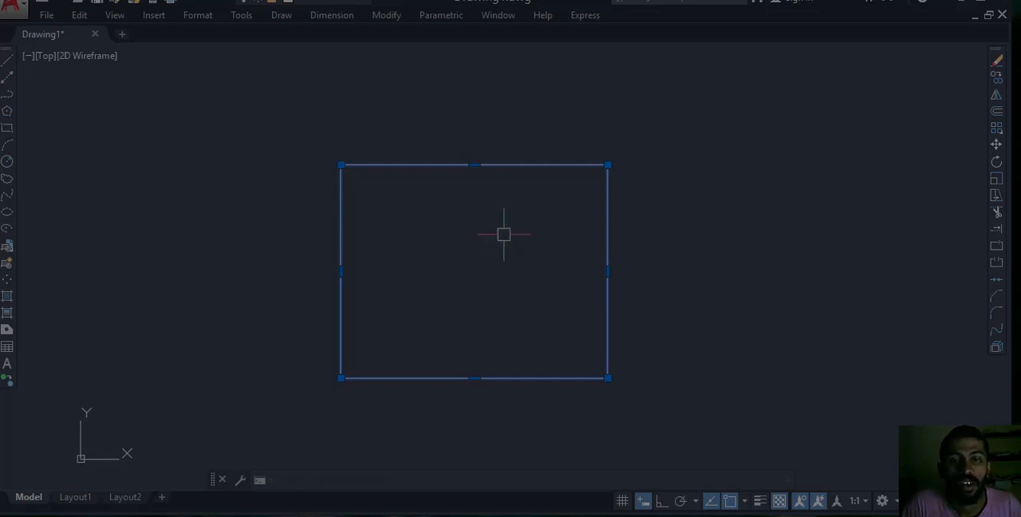
Define the selected rectangle as block "b" with its lower-left corner as base point, and open it in the block editor.
mouse_move(503, 234)
middle_mouse_down()
mouse_move(488, 287)
mouse_move(498, 245)
middle_mouse_up()
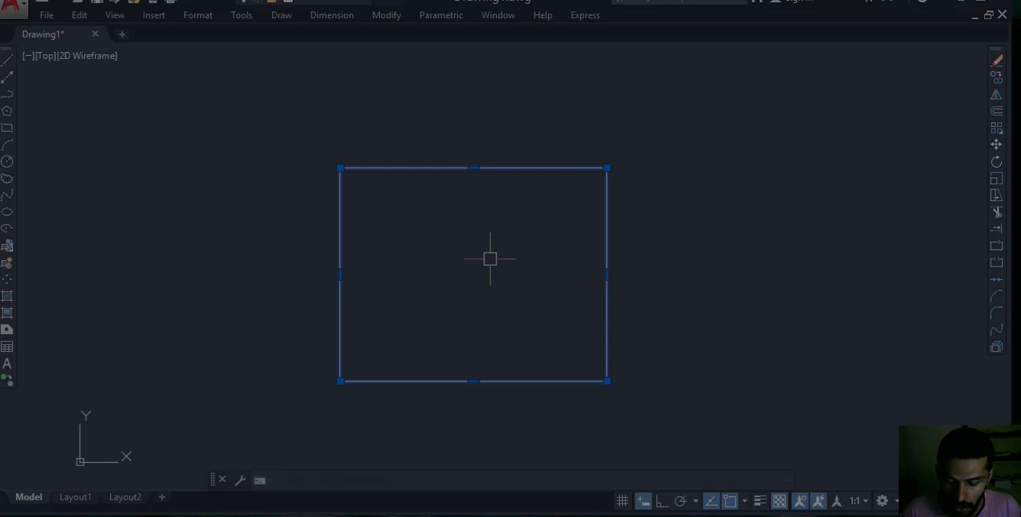
type("b")
key("Return")
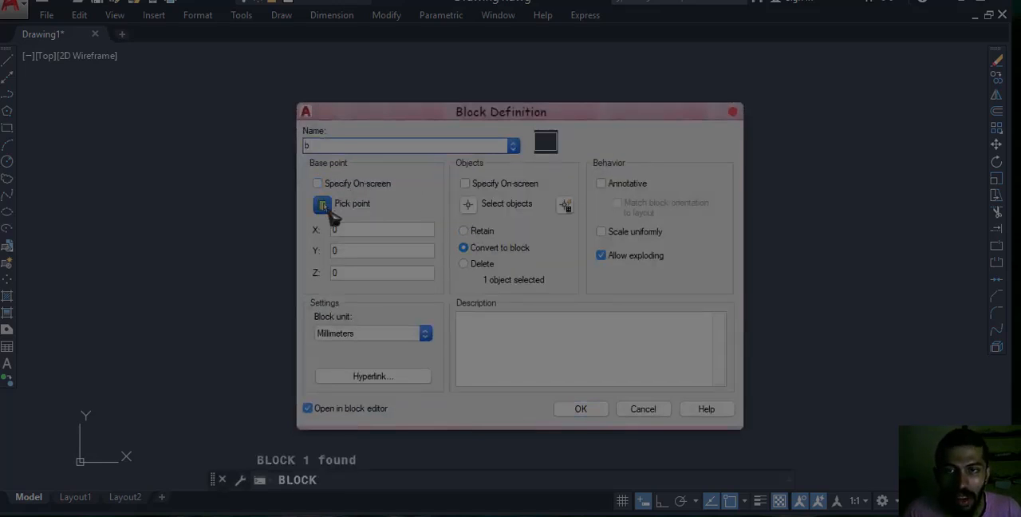
left_click(326, 209)
left_click(345, 378)
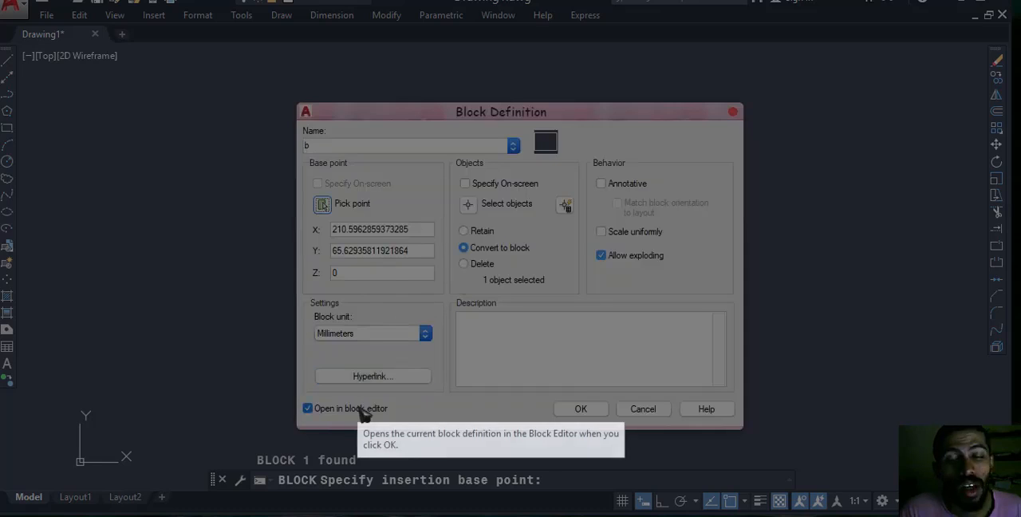
left_click(580, 409)
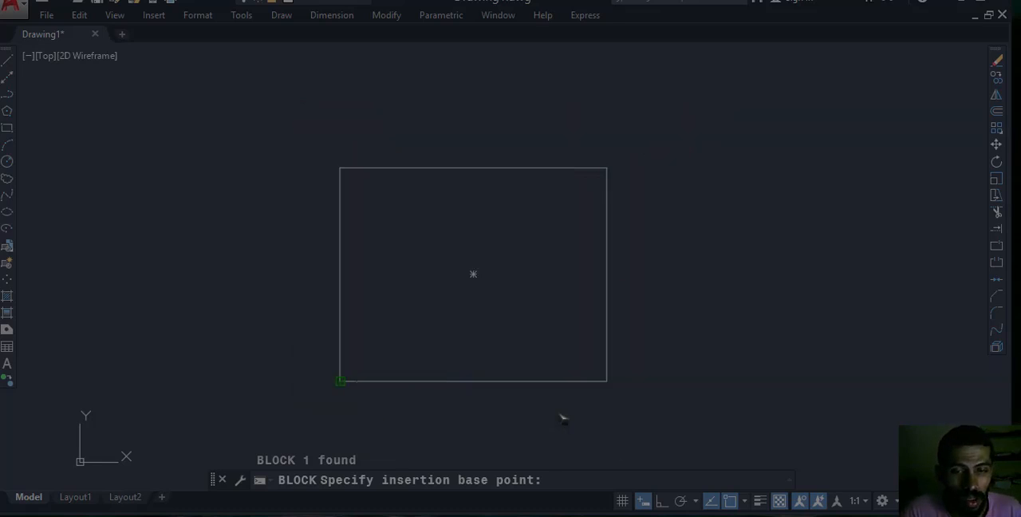
Add a linear parameter along the rectangle's bottom edge from left to right corner, with its label below the edge.
scroll(529, 215, "down", 1)
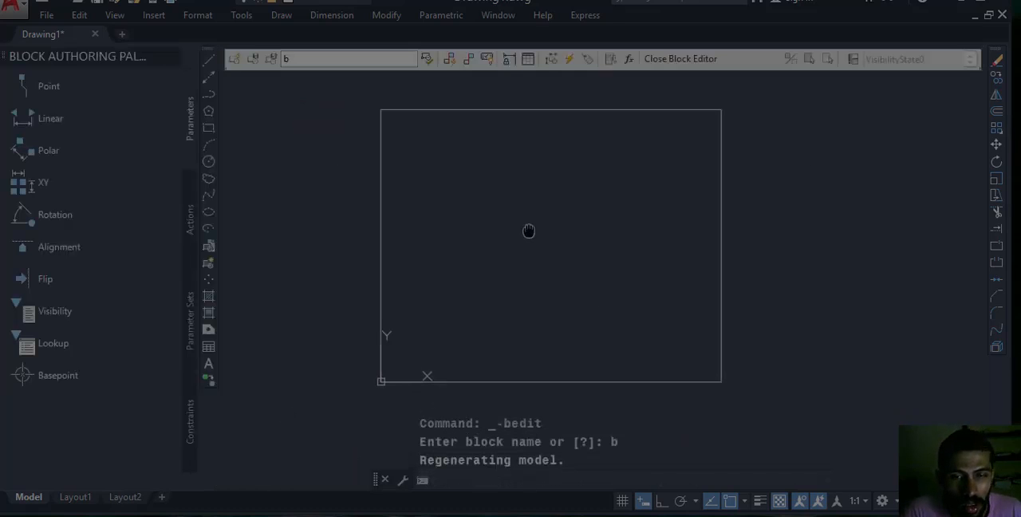
middle_click_drag(533, 219, 515, 256)
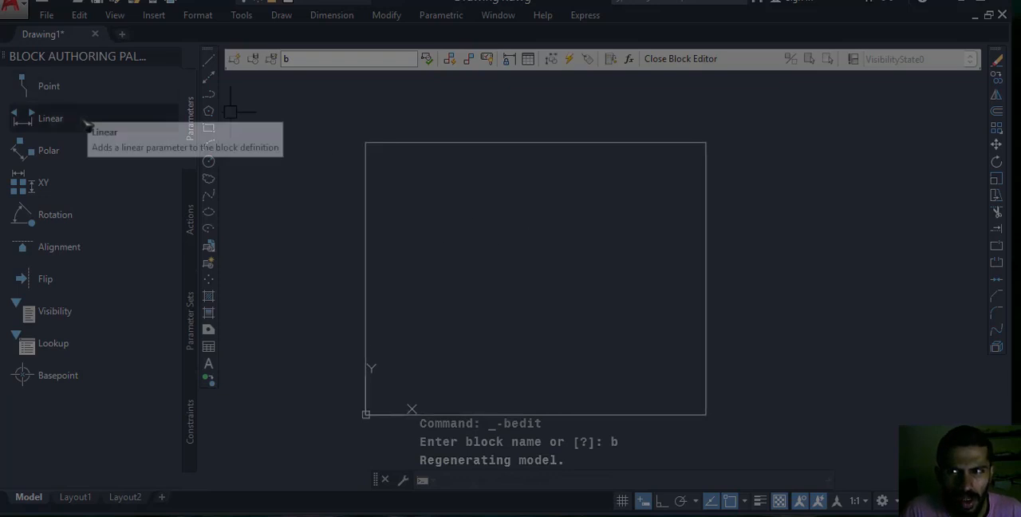
left_click(50, 118)
middle_click_drag(402, 340, 408, 260)
left_click(374, 336)
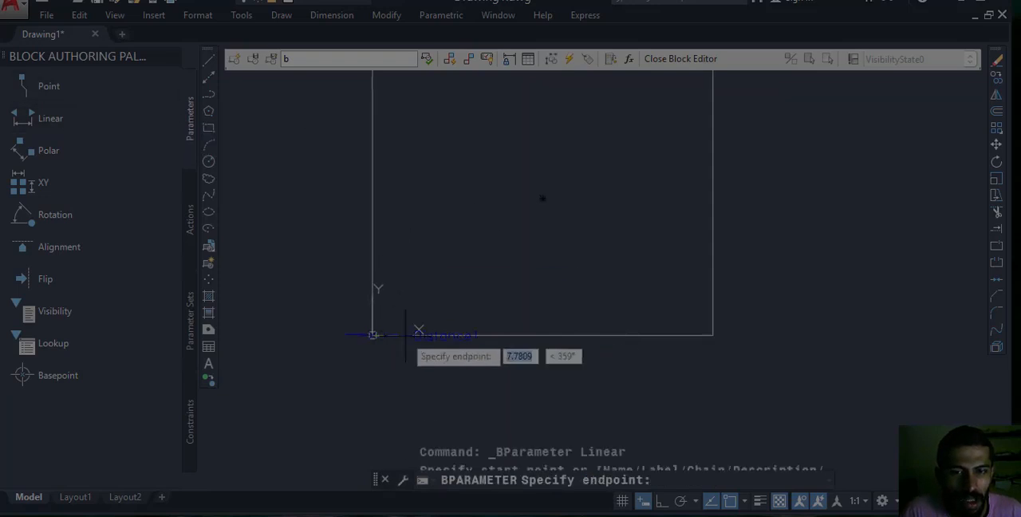
left_click(712, 336)
left_click(694, 392)
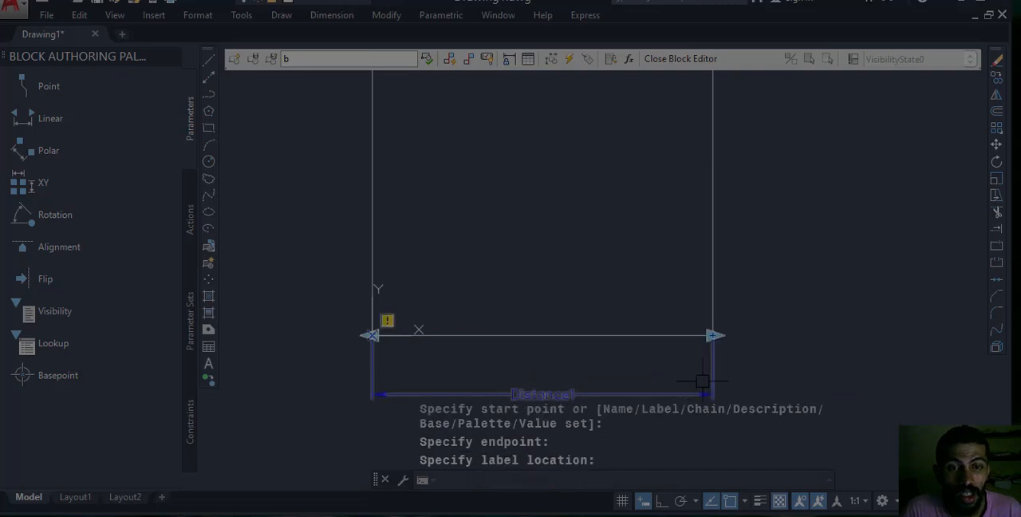
Add a linear parameter up the rectangle's right edge from bottom to top corner, with its label outside the edge.
middle_click_drag(747, 298, 724, 306)
scroll(691, 306, "down", 1)
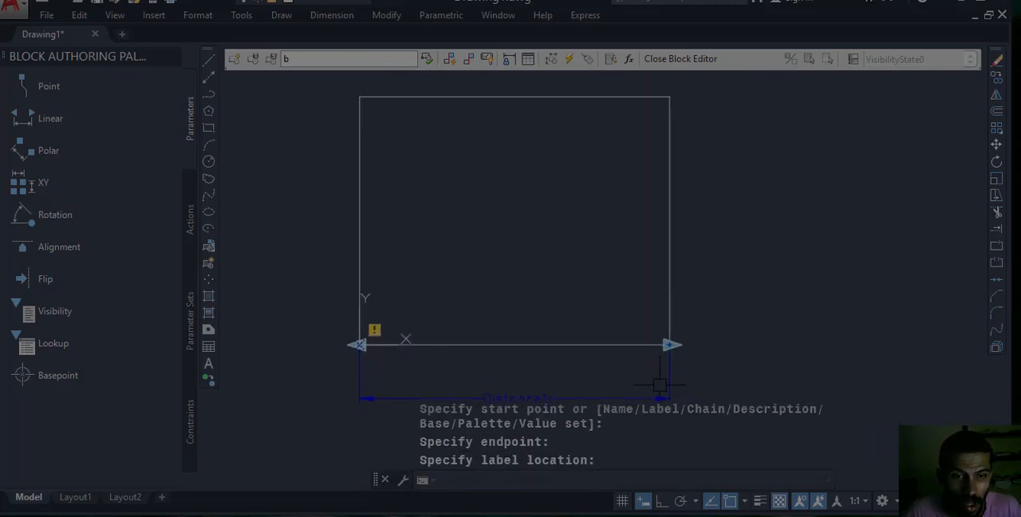
key("Return")
left_click(671, 345)
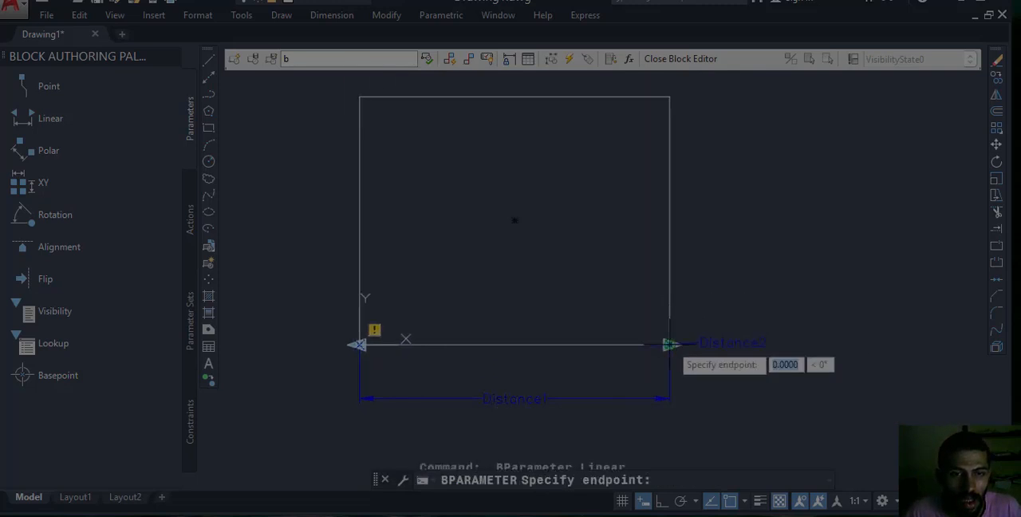
left_click(670, 98)
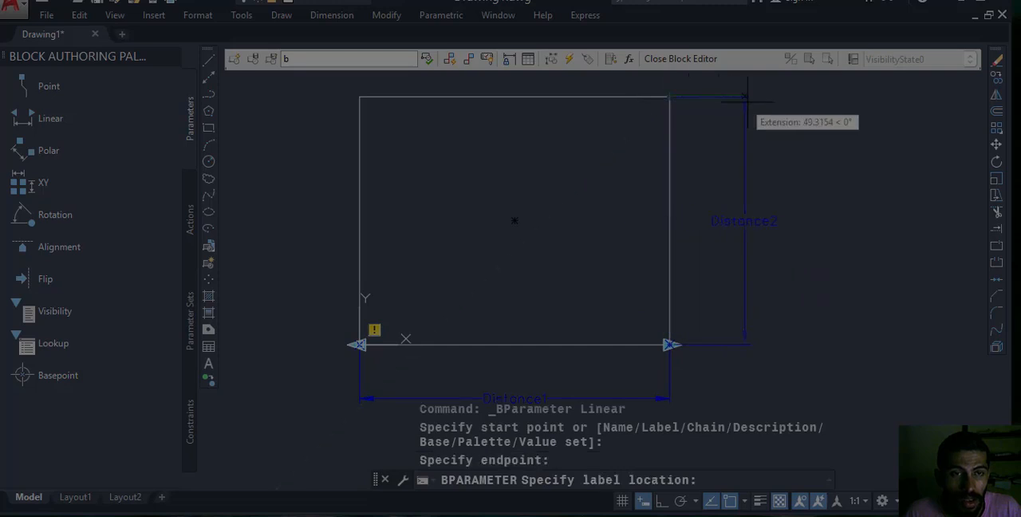
left_click(773, 156)
key("Escape")
key("Escape")
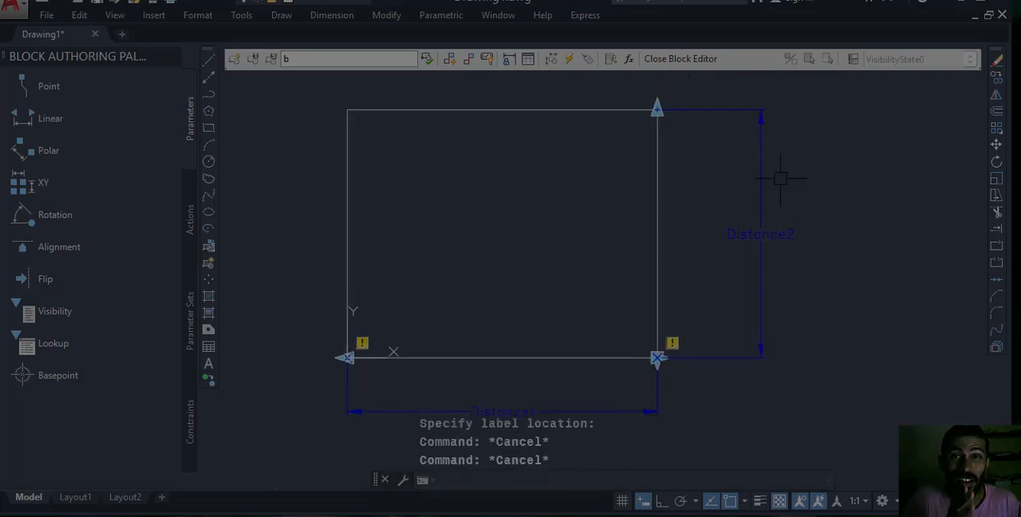
Set the grip display of the horizontal linear parameter to 1.
middle_click_drag(691, 243, 679, 215)
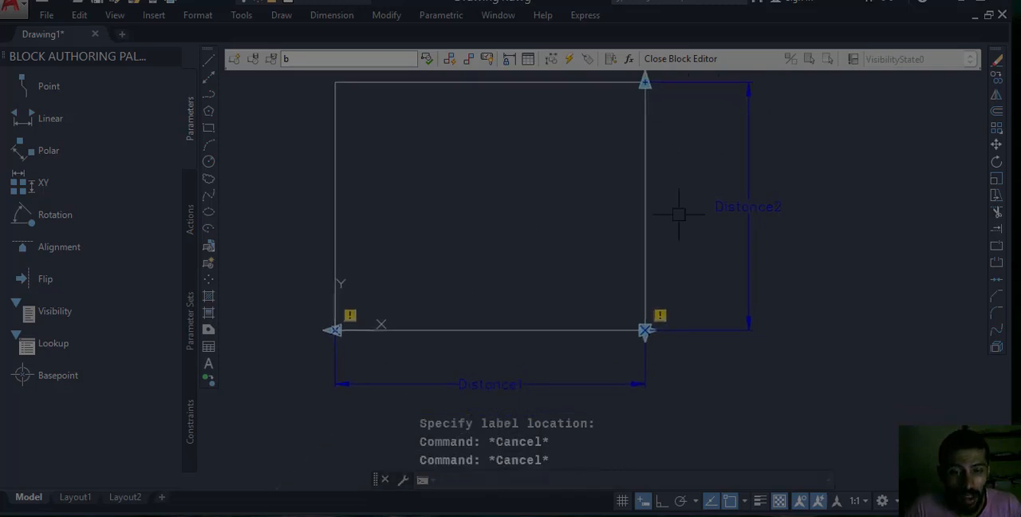
left_click(650, 372)
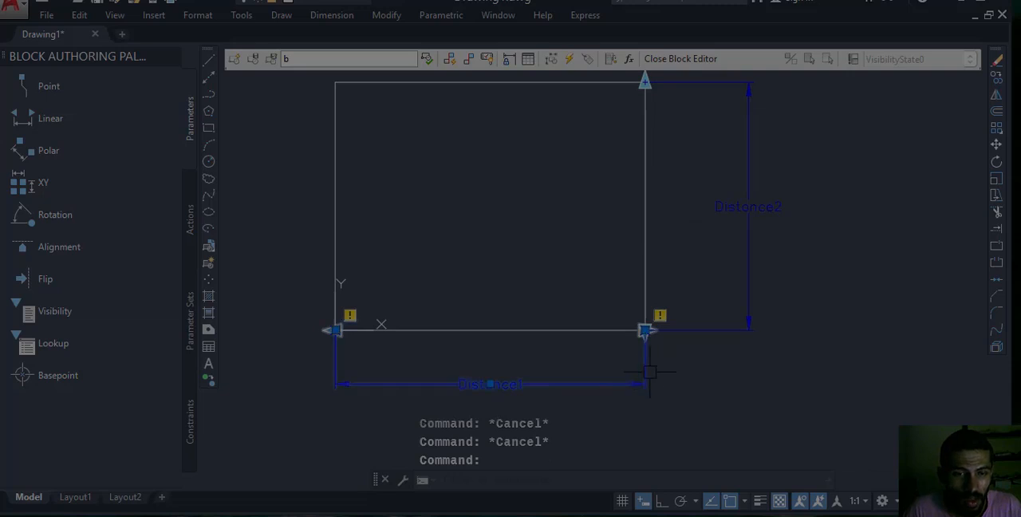
right_click(718, 343)
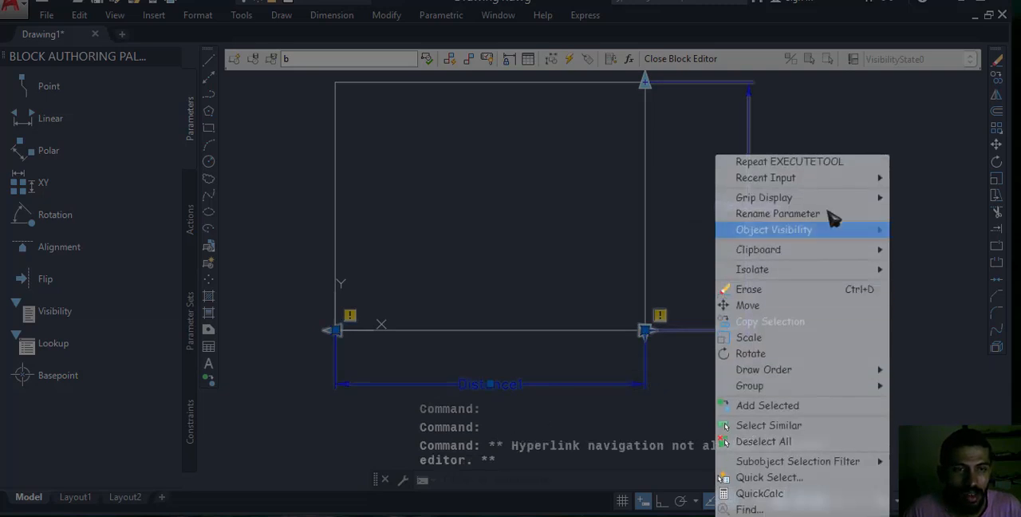
mouse_move(802, 195)
left_click(912, 214)
key("Escape")
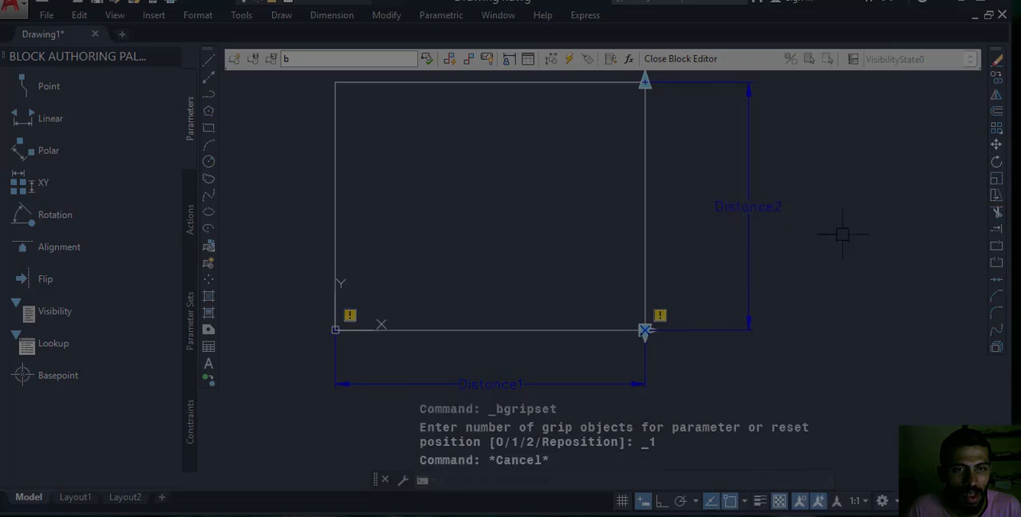
key("Escape")
Set the grip display of the vertical linear parameter to 1.
right_click(753, 156)
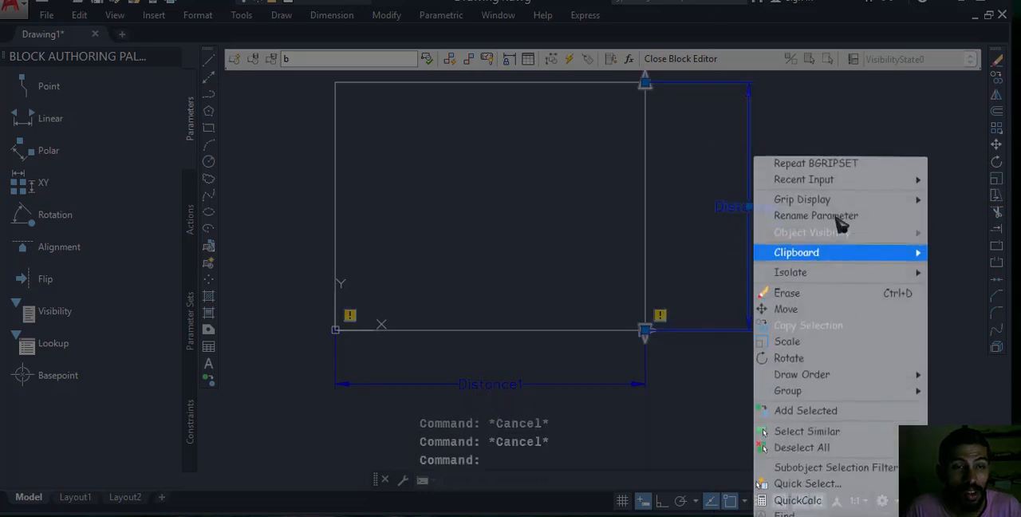
mouse_move(830, 200)
left_click(689, 213)
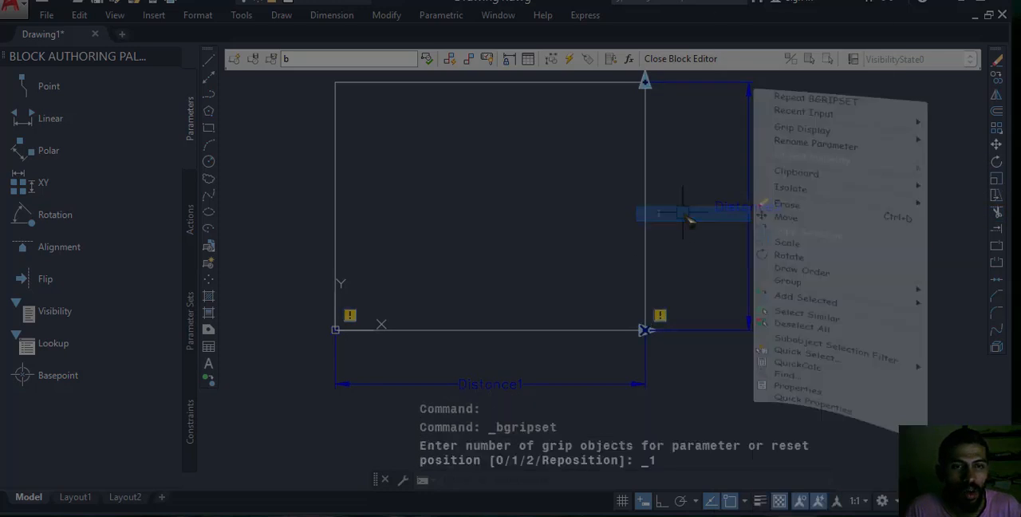
key("Escape")
key("Escape")
Add a Stretch action to the horizontal parameter's right end point, framing the rectangle's right edge and choosing the rectangle to stretch.
scroll(699, 226, "down", 1)
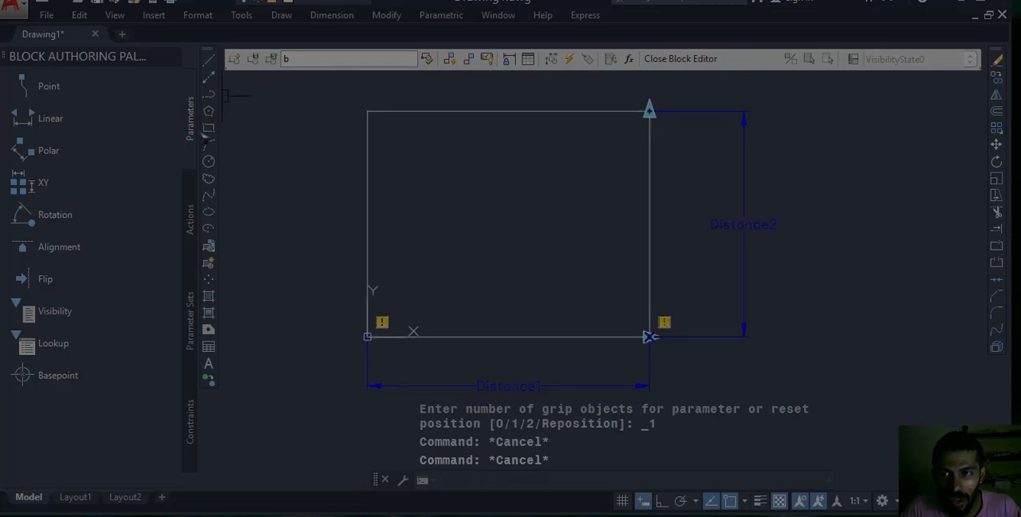
left_click(192, 184)
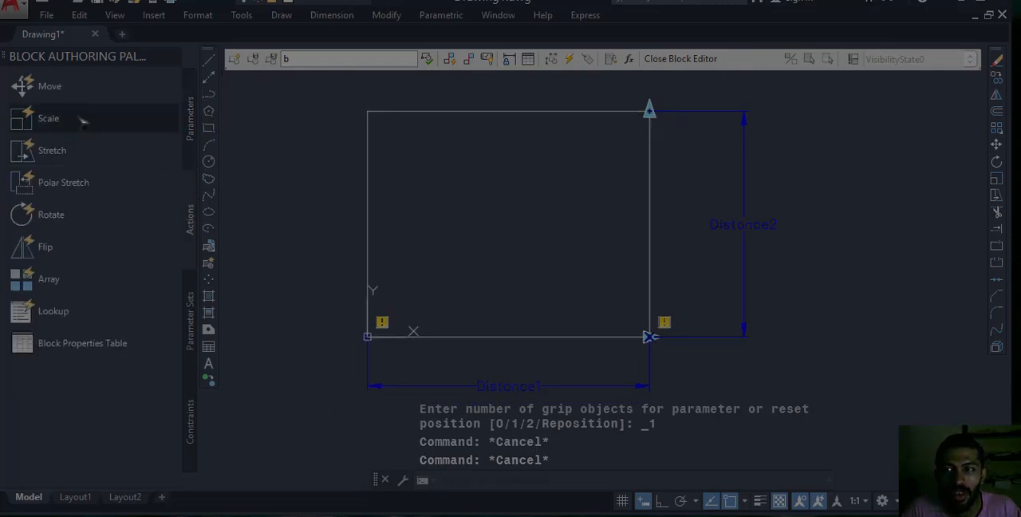
left_click(52, 150)
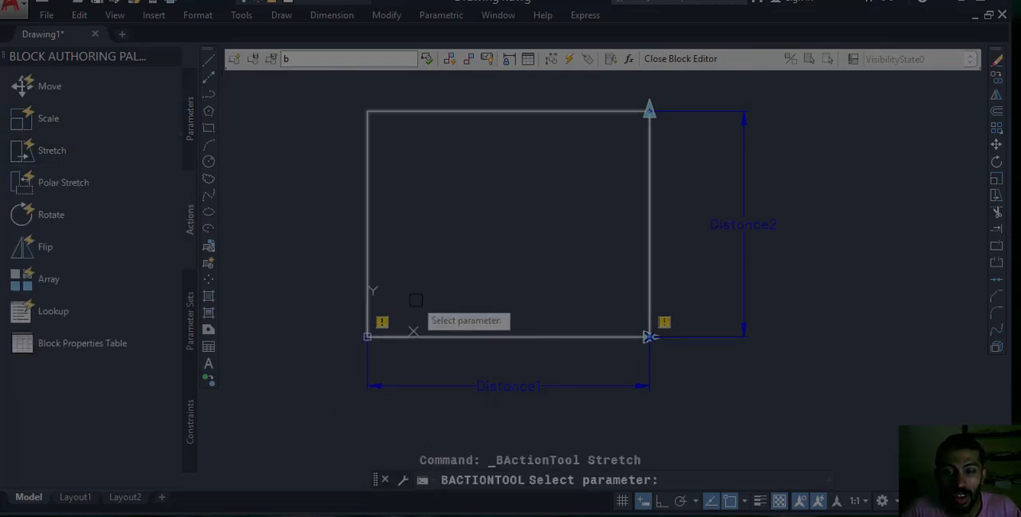
left_click(518, 386)
left_click(651, 336)
left_click(628, 88)
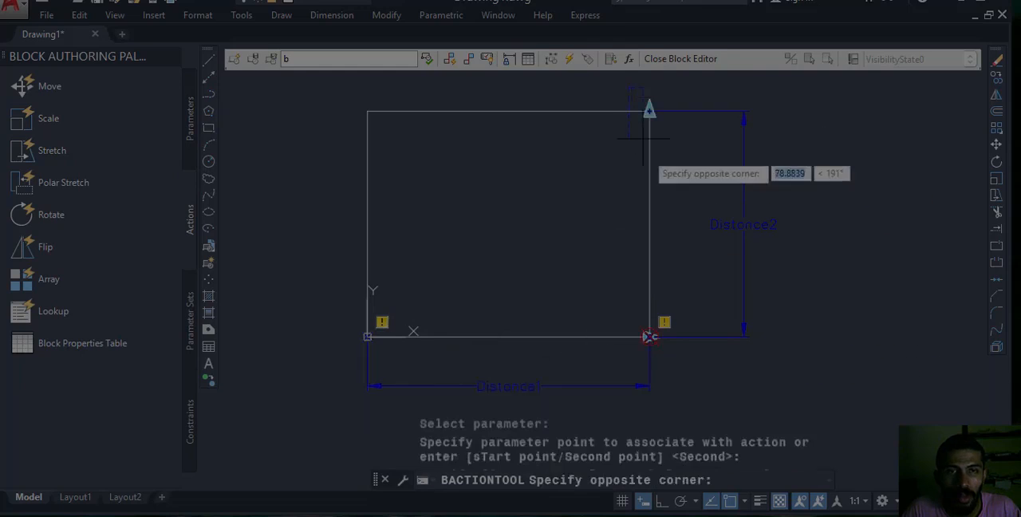
left_click(696, 393)
left_click(656, 271)
key("Return")
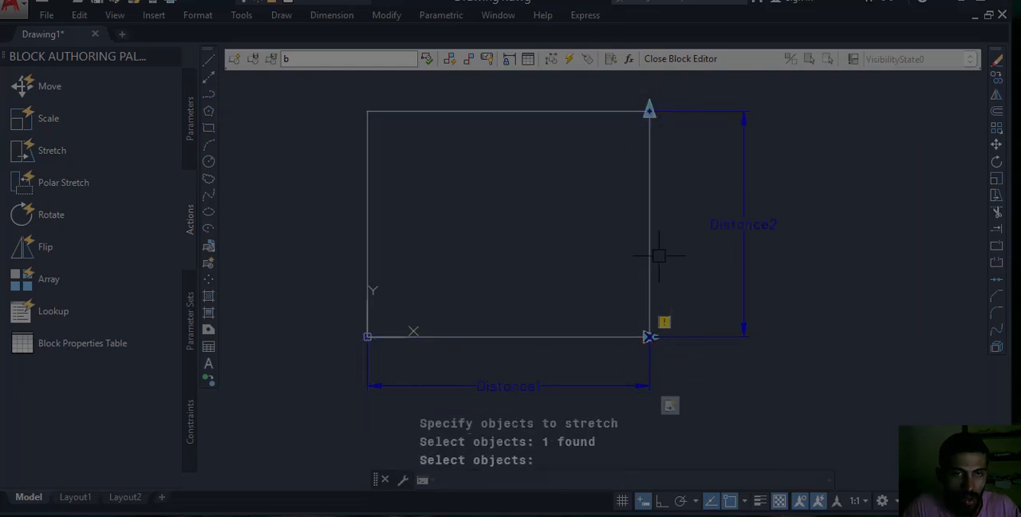
Add a Stretch action to the vertical parameter's top end point, framing the rectangle's top edge and choosing the rectangle to stretch.
key("Return")
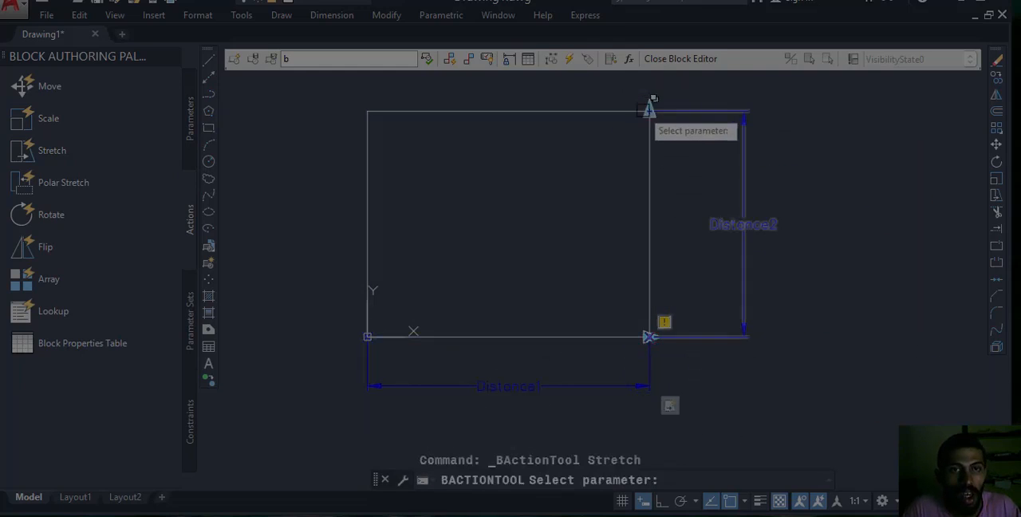
left_click(744, 169)
left_click(649, 108)
left_click(317, 93)
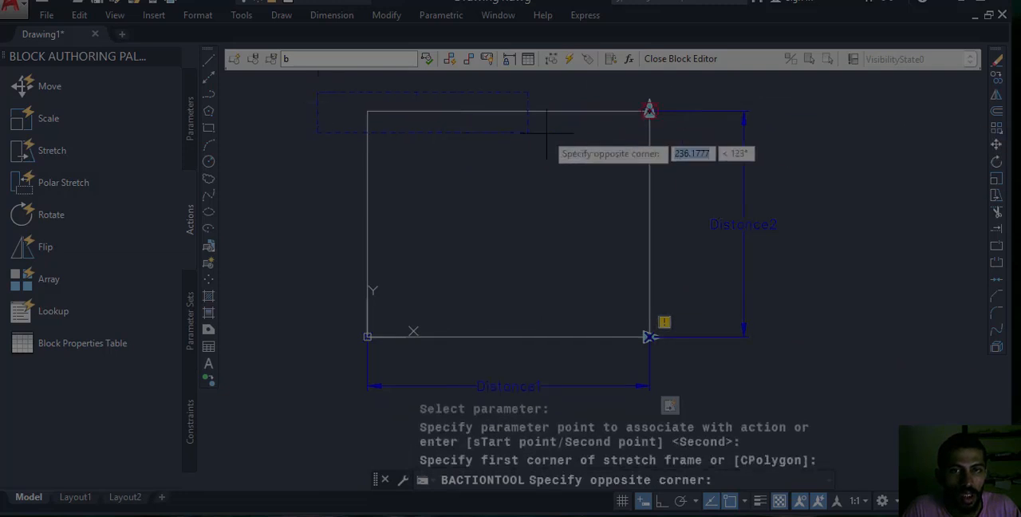
left_click(730, 142)
left_click(554, 117)
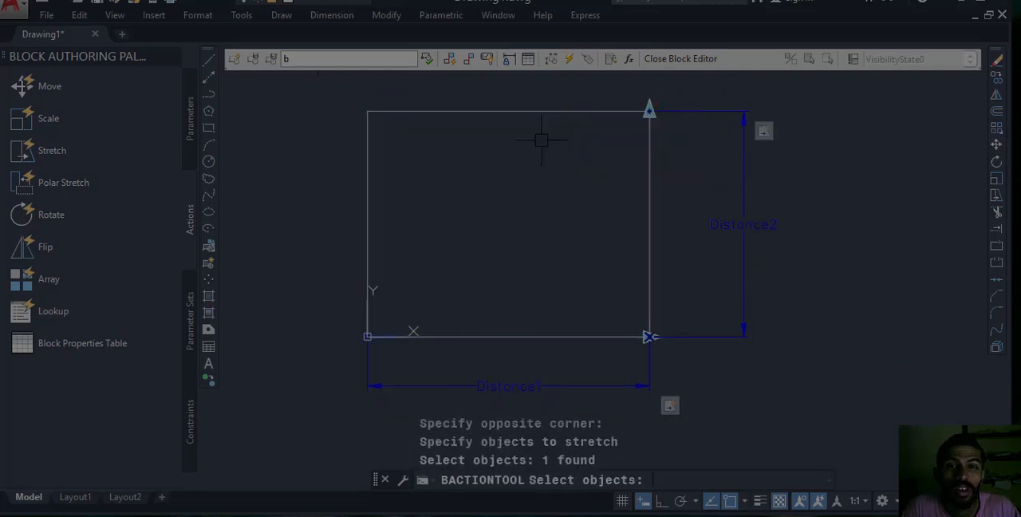
key("Return")
Start an attribute definition (ATT) and enter LxB as its tag.
mouse_move(566, 196)
middle_mouse_down()
mouse_move(610, 195)
mouse_move(613, 226)
middle_mouse_up()
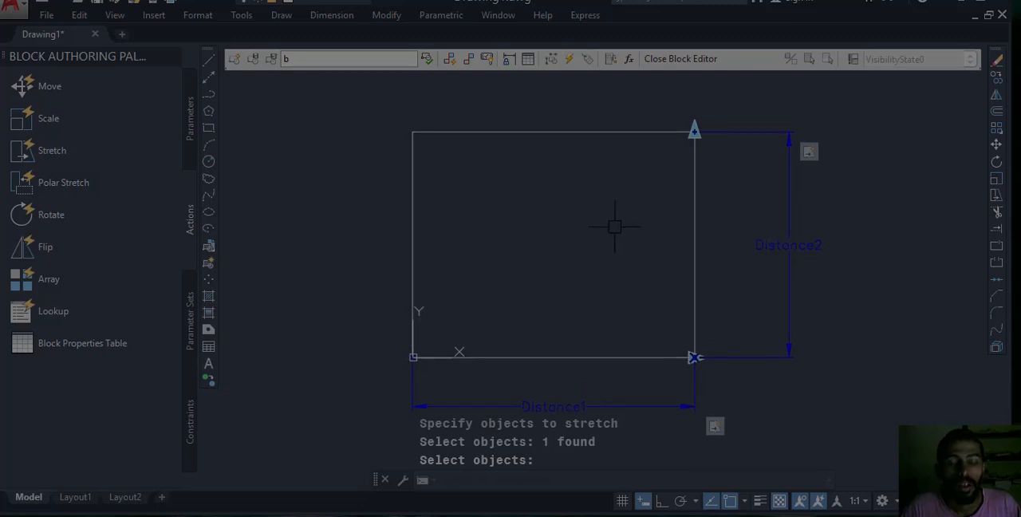
type("t")
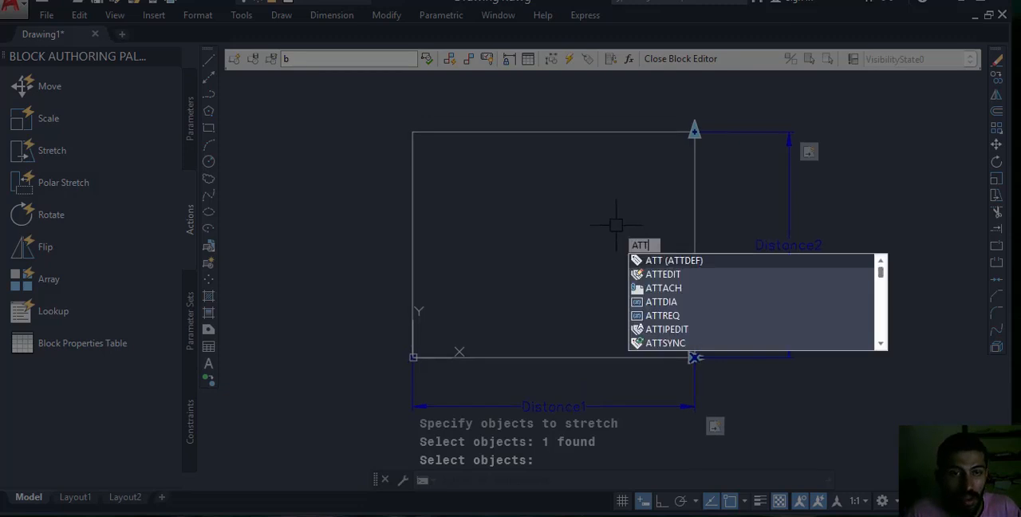
key("Return")
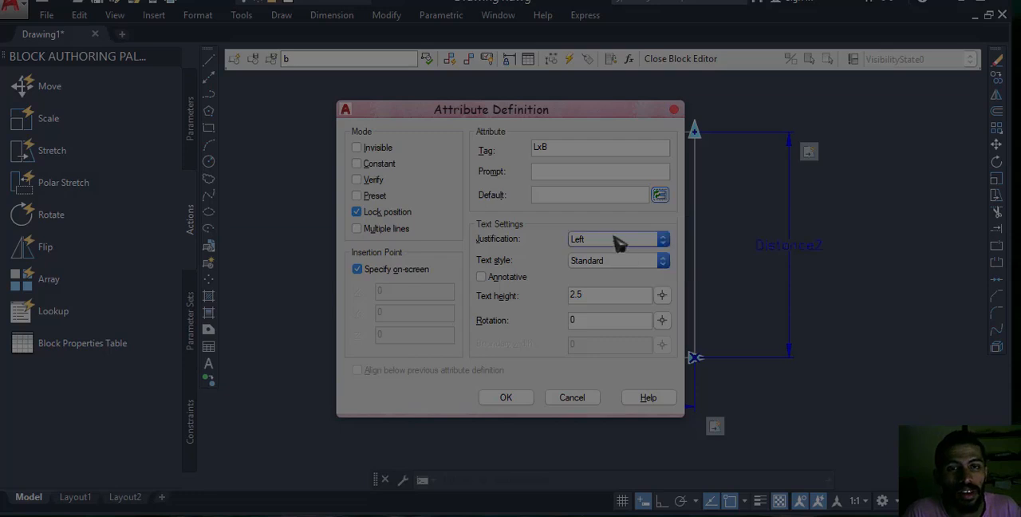
Insert a BlockPlaceholder field for Distance1 as the attribute's default value, using Decimal format with precision 0.
left_click(660, 196)
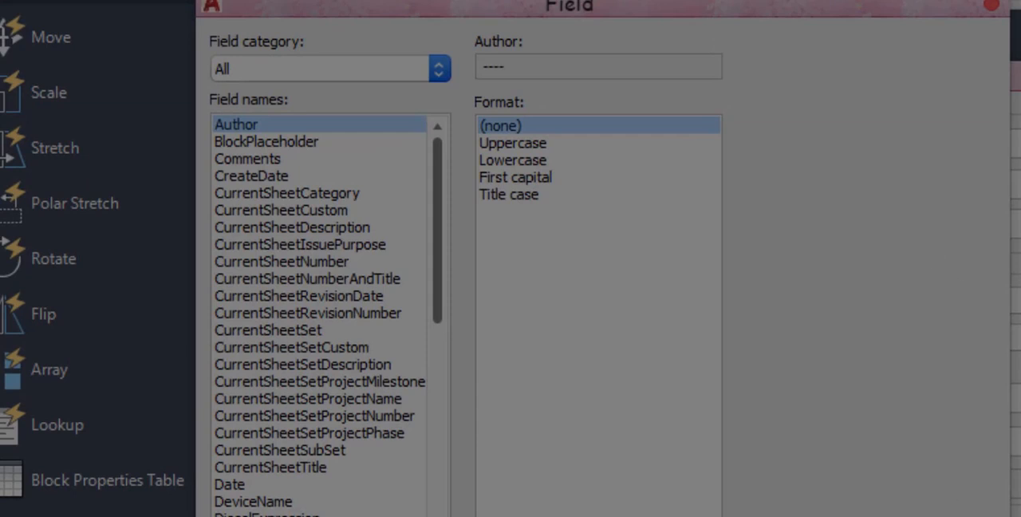
left_click(281, 74)
left_click(264, 161)
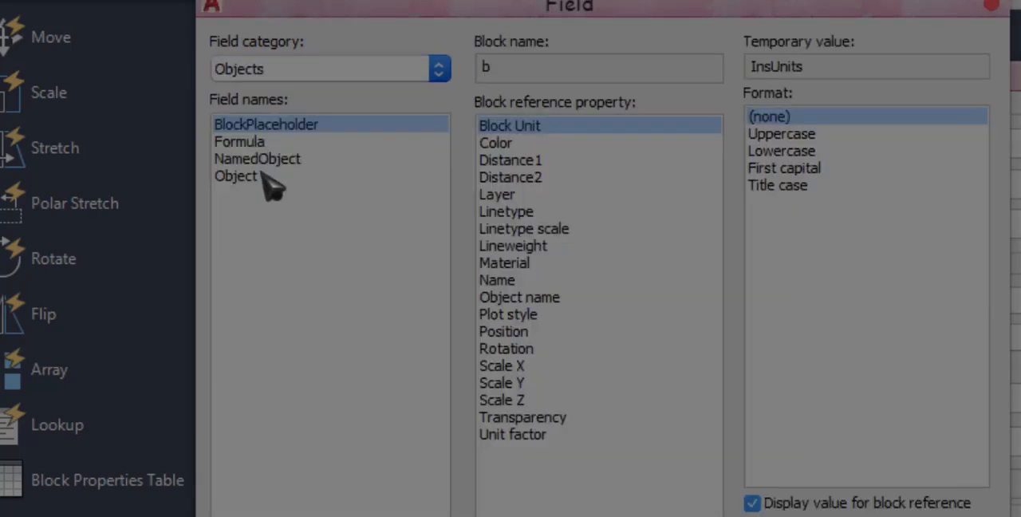
left_click(541, 163)
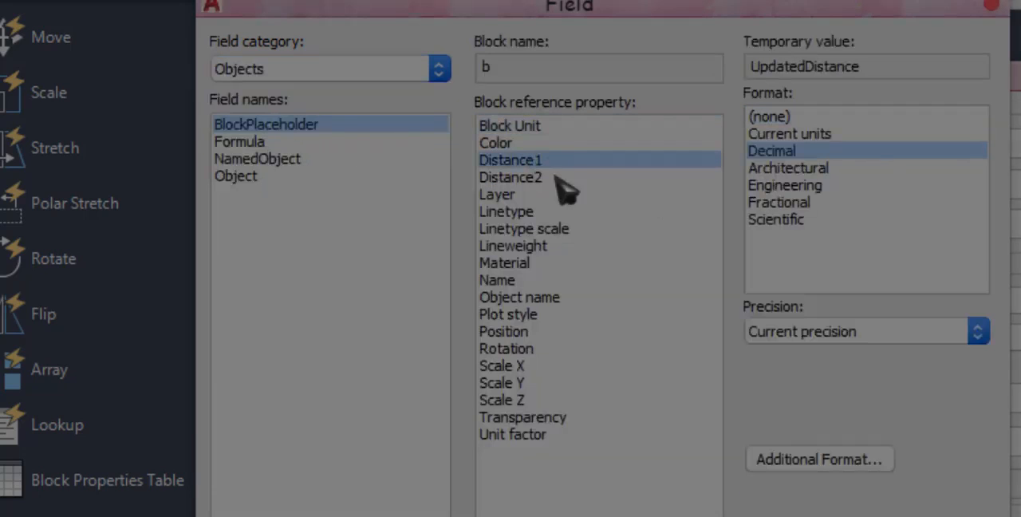
left_click(798, 334)
left_click(830, 369)
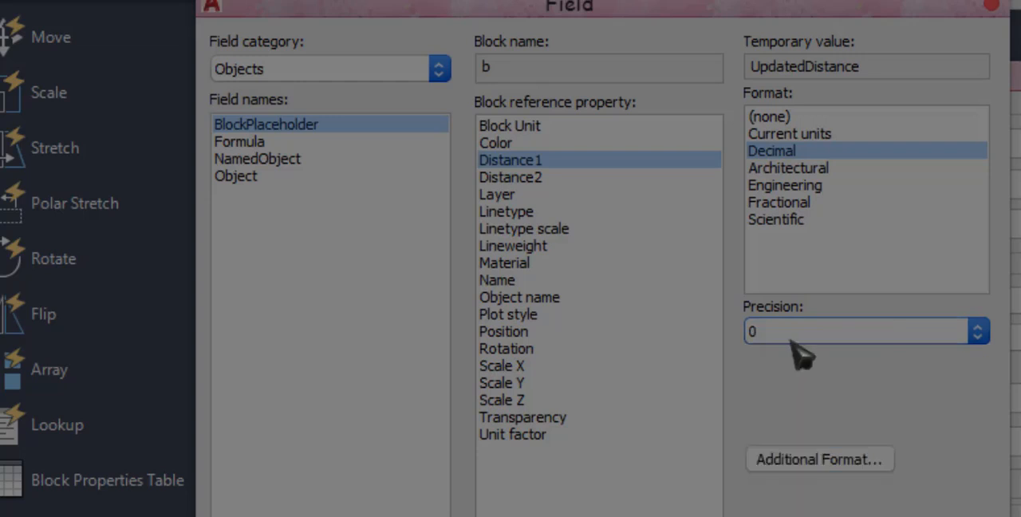
left_click(742, 515)
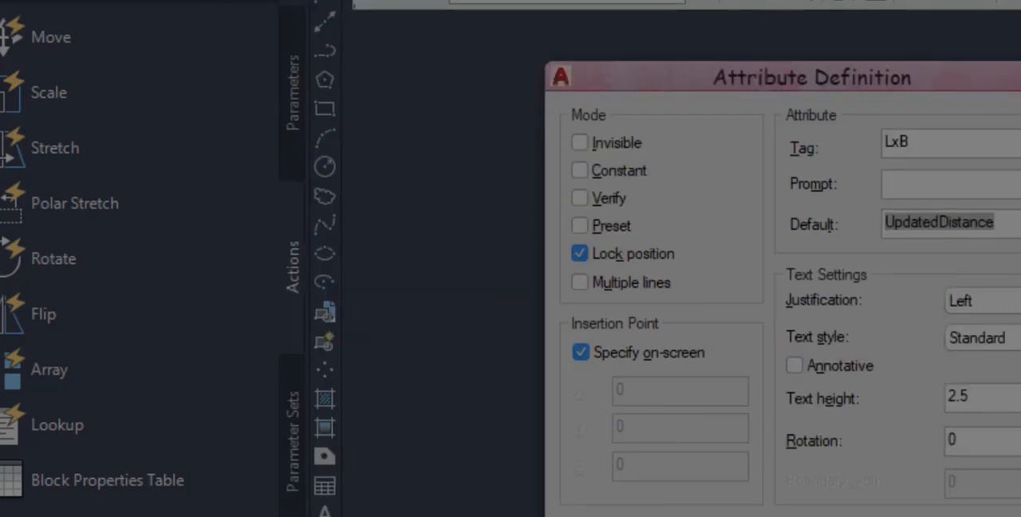
Append a BlockPlaceholder field for Distance2 to the LxB default value, using Decimal format with precision 0.
left_click(1018, 236)
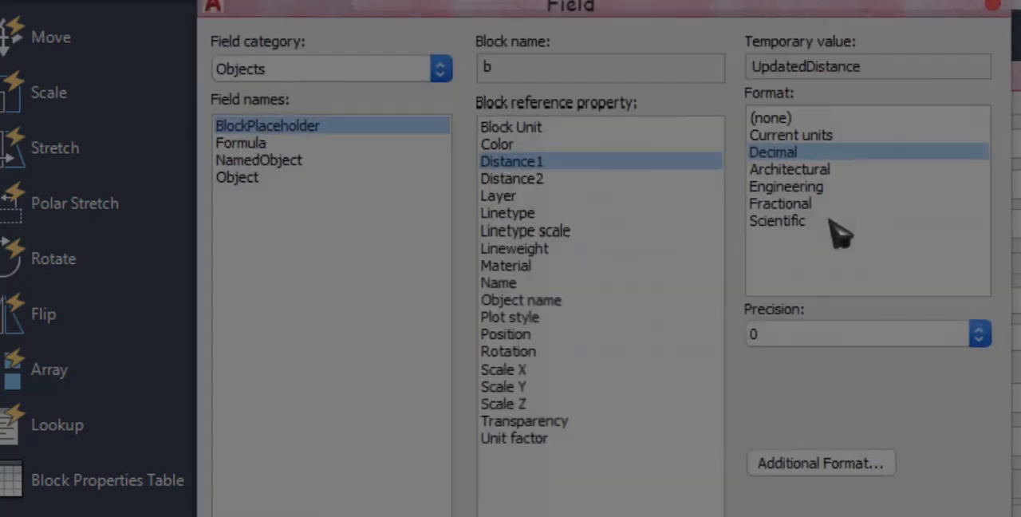
left_click(553, 178)
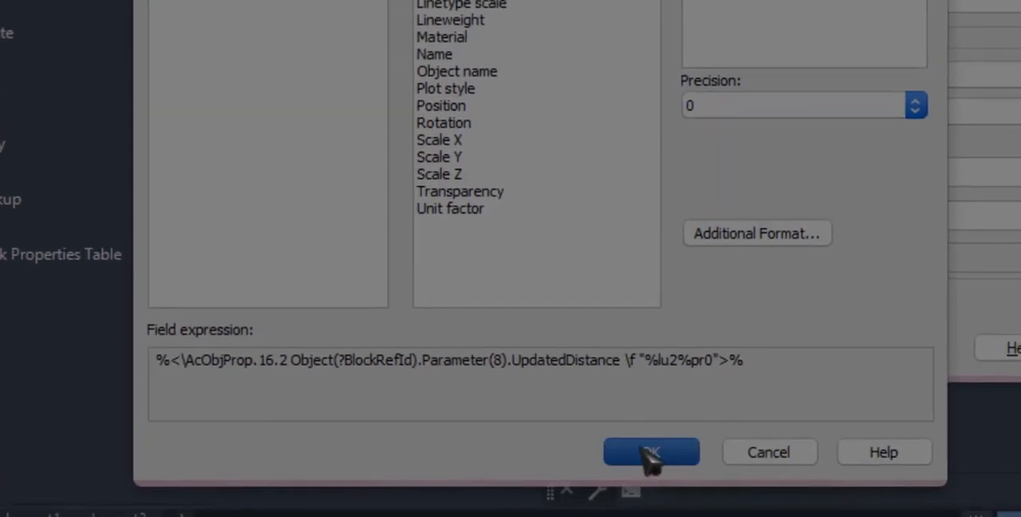
left_click(650, 453)
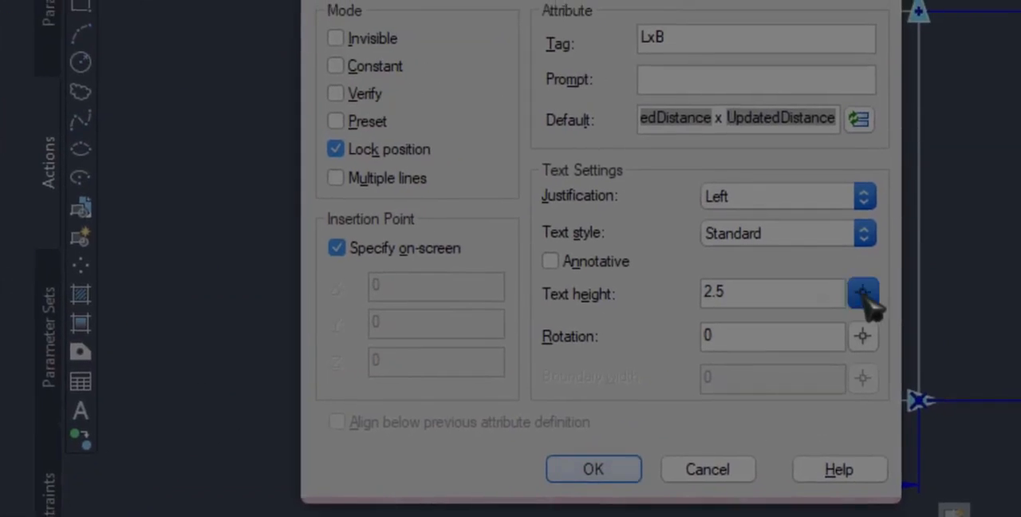
Set the attribute's text height to about 37.95 by picking two points, and place the attribute inside the rectangle.
left_click(803, 294)
left_click(573, 168)
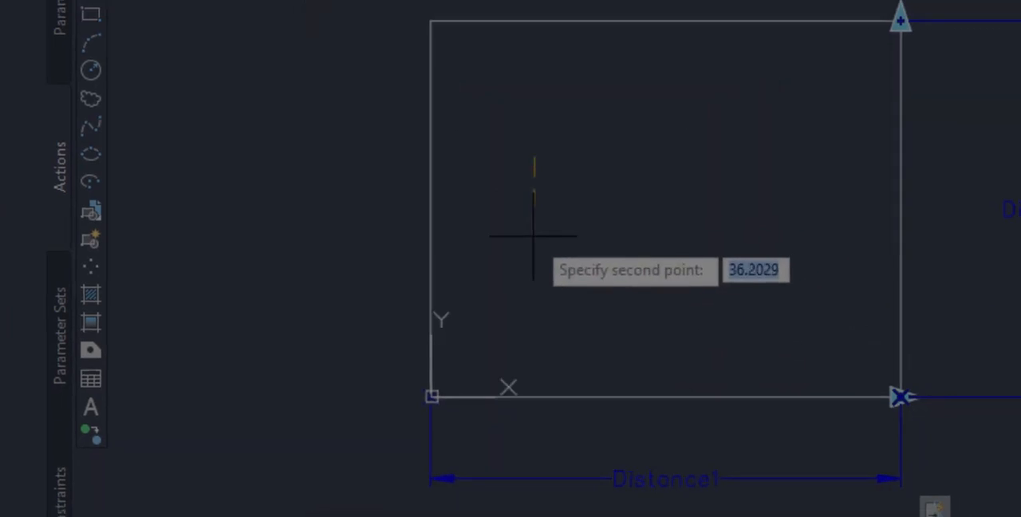
left_click(528, 230)
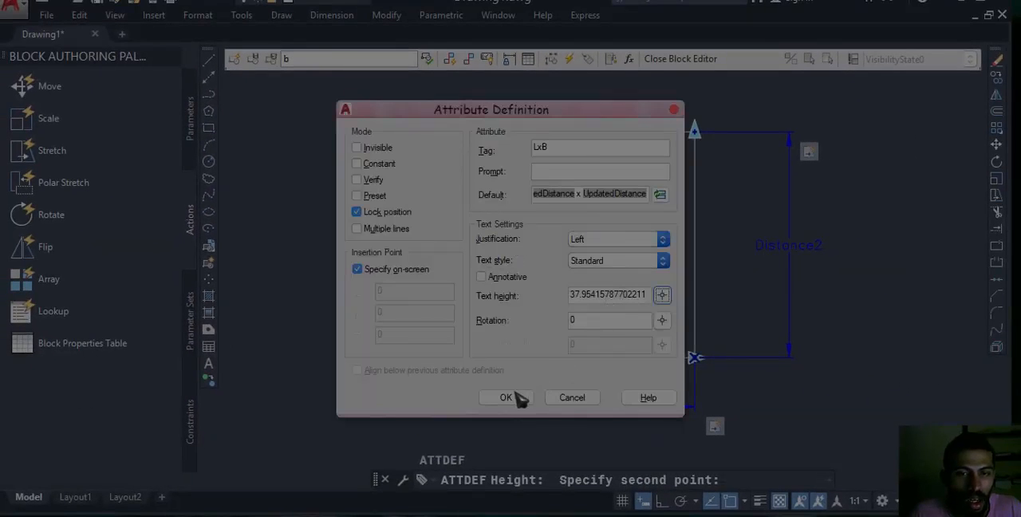
left_click(508, 397)
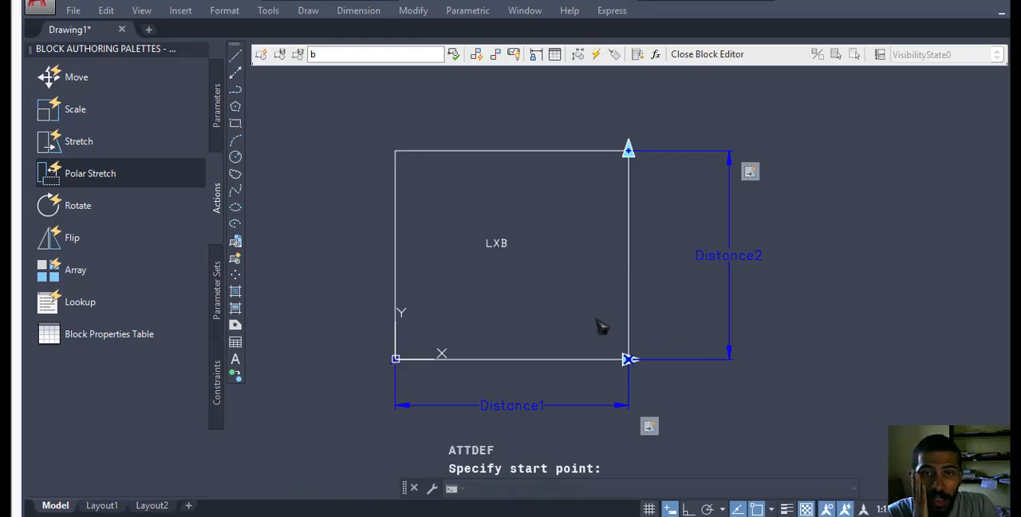
middle_click_drag(520, 285, 527, 296)
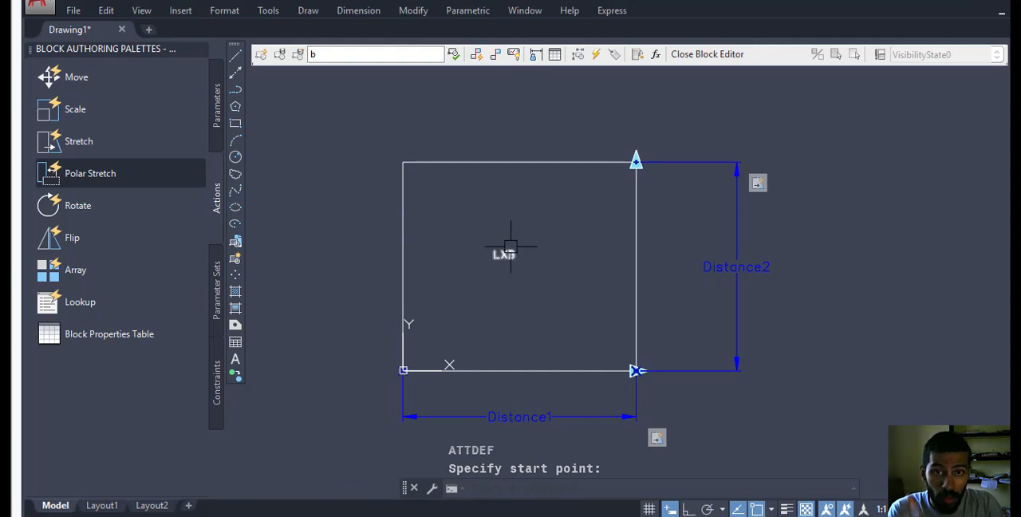
Add a Point parameter at the start of the LXB attribute text, with its label above the rectangle.
left_click(220, 146)
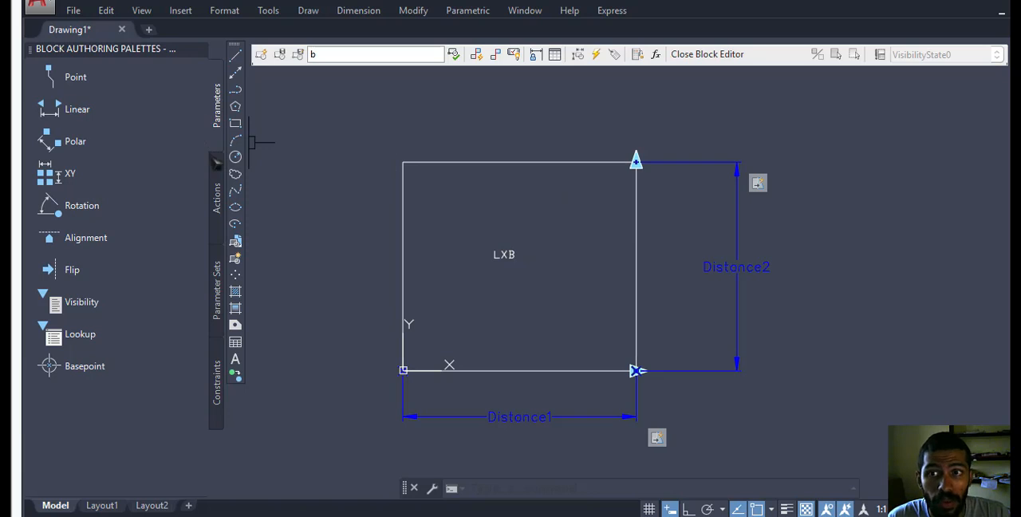
left_click(90, 83)
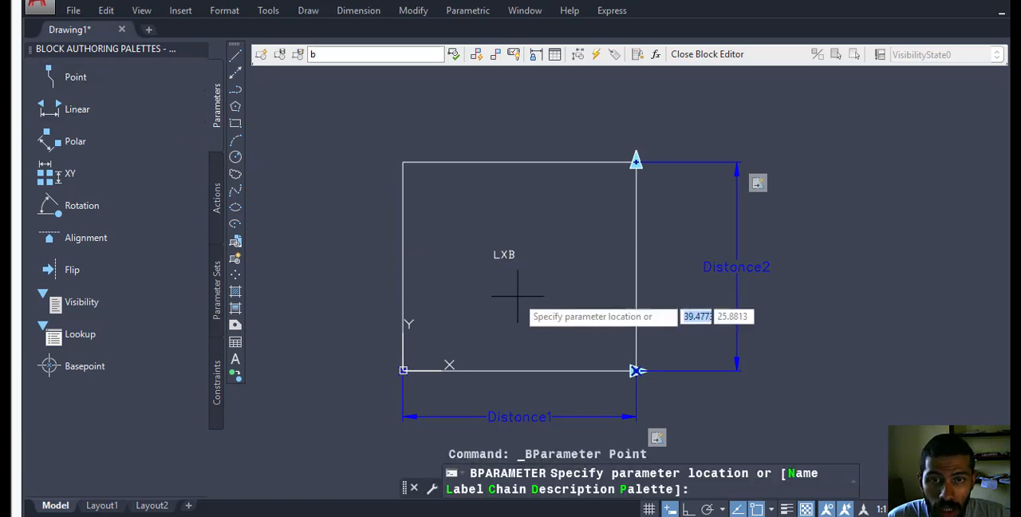
left_click(494, 257)
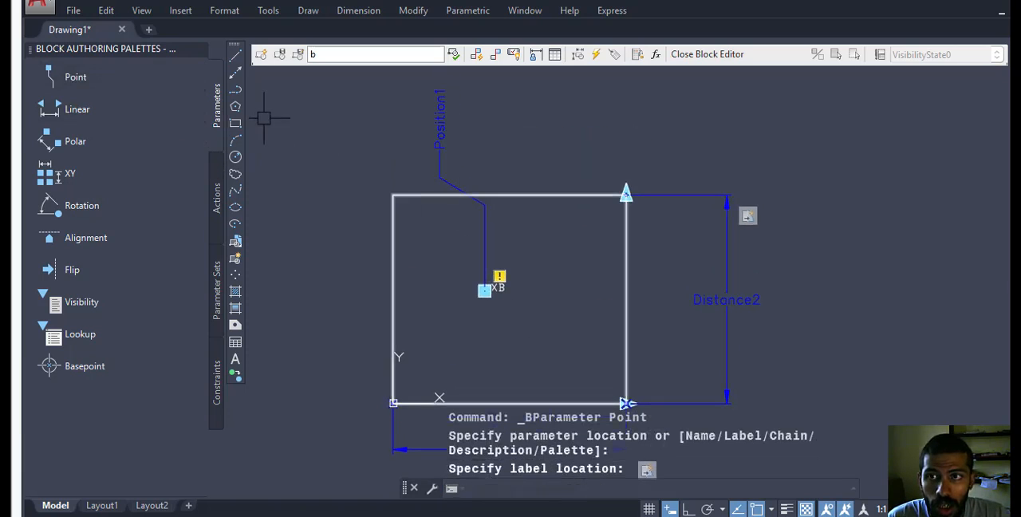
Add a Move action to the Point parameter, choosing the LXB attribute as the object to move.
left_click(216, 191)
left_click(80, 77)
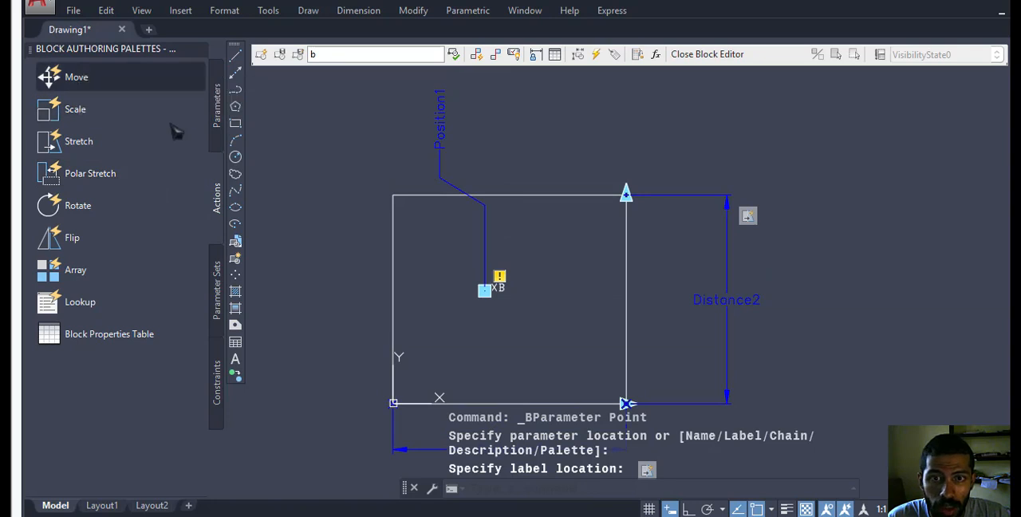
left_click(483, 220)
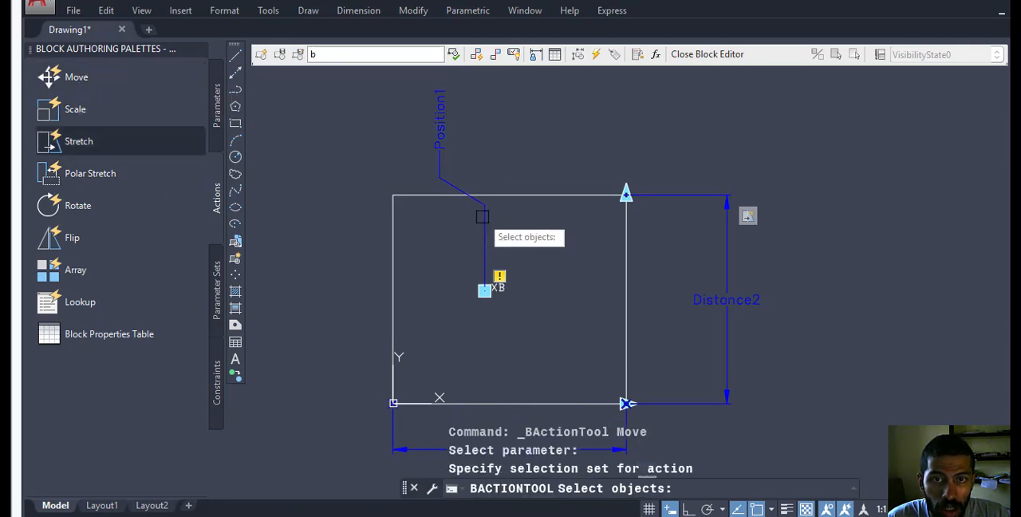
left_click(507, 288)
scroll(462, 292, "down", 2)
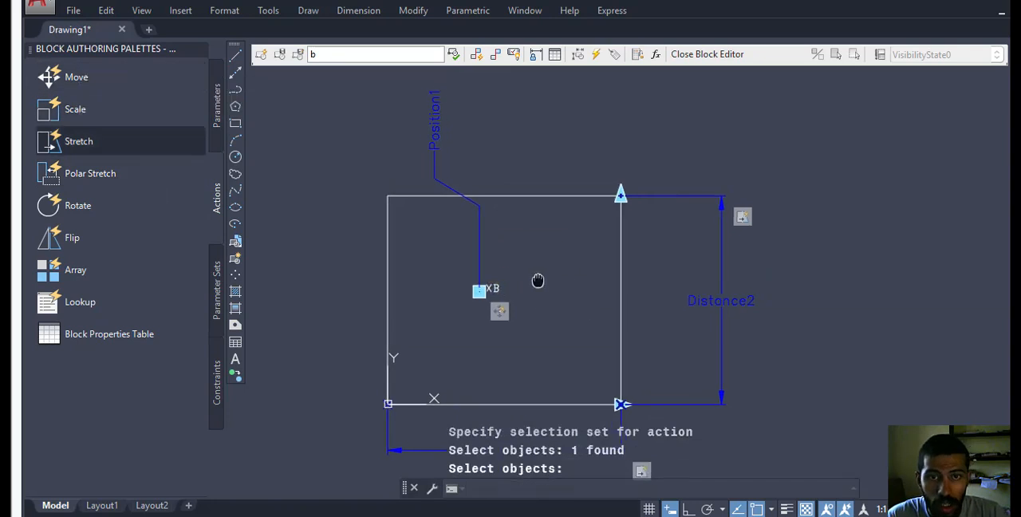
Close the Block Editor and erase the existing rectangle block from the drawing.
left_click(715, 54)
left_click(535, 251)
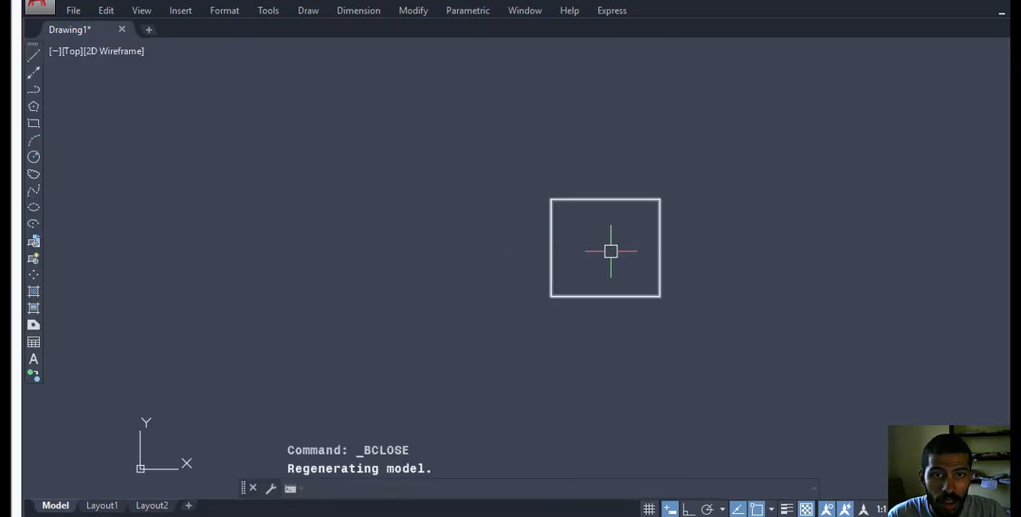
left_click(399, 251)
left_click(308, 327)
key("Delete")
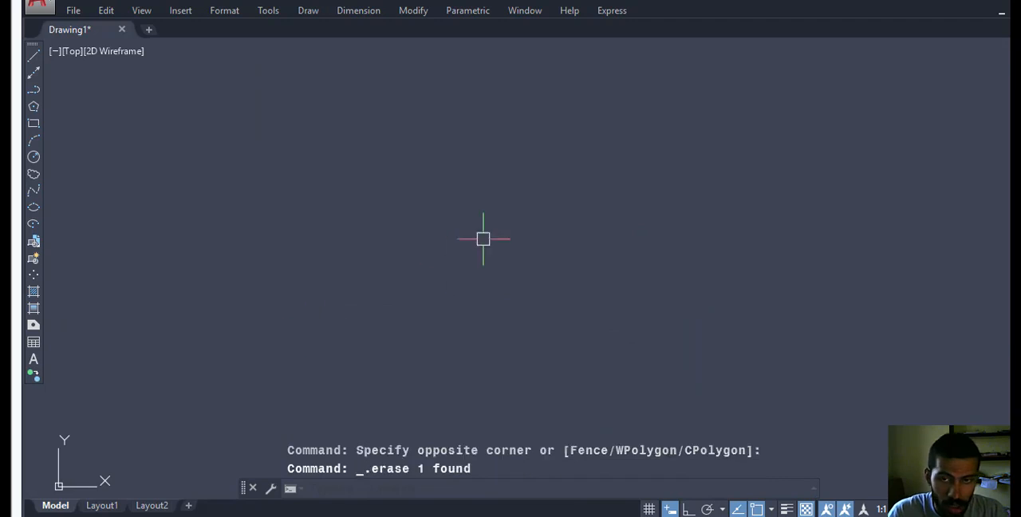
Draw a 400 by 300 rectangle in model space with the Rectangle command.
type("rec")
key("Return")
left_click(422, 343)
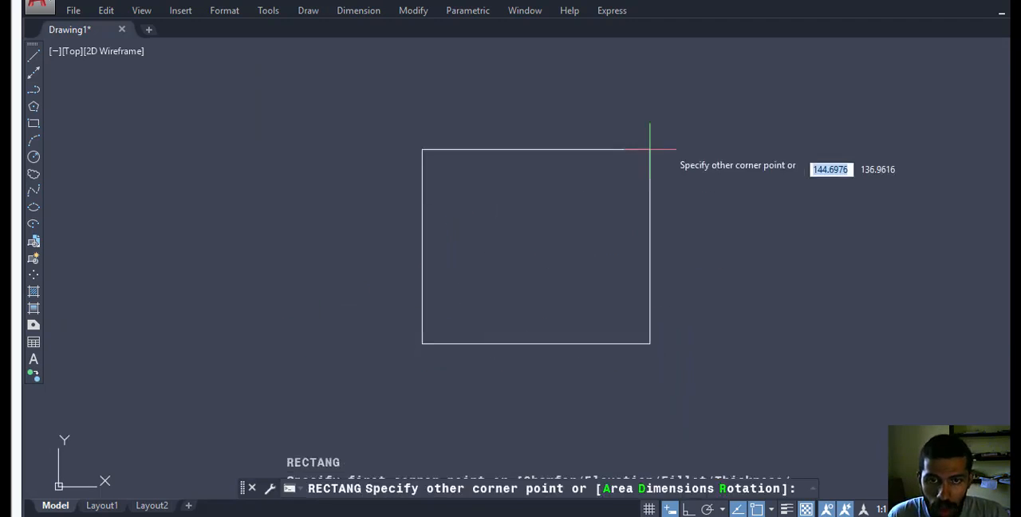
type("@ 400")
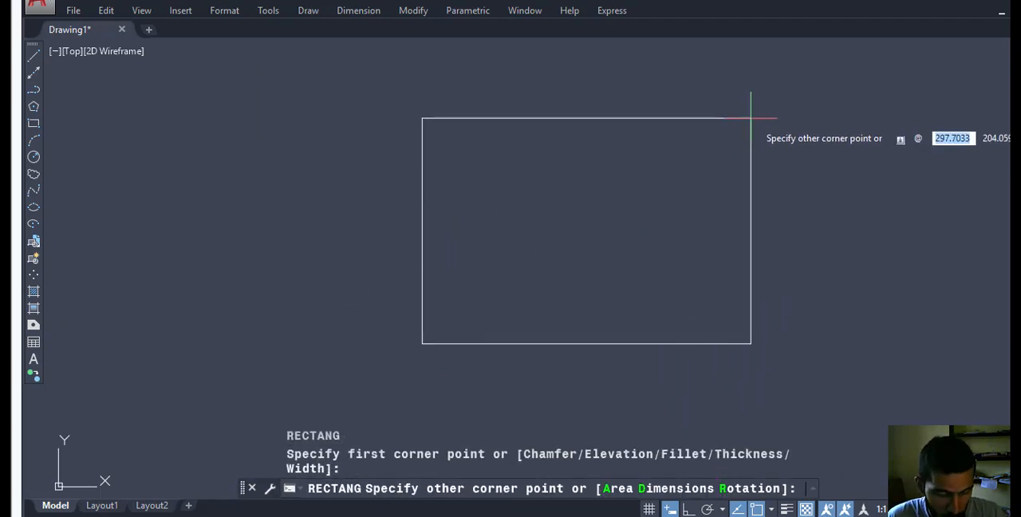
key("Tab")
type("30")
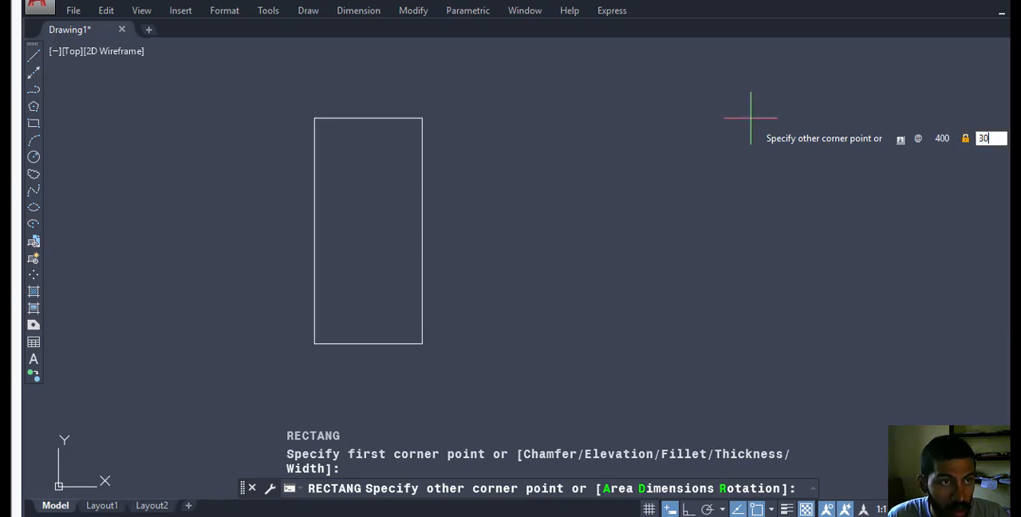
type("0")
key("Return")
Offset the rectangle outward by 20 to form the room's walls.
key("Return")
scroll(757, 142, "down", 2)
middle_click_drag(757, 142, 683, 231)
scroll(683, 232, "down", 1)
key("Escape")
key("Escape")
type("o")
key("Return")
type("20")
key("Return")
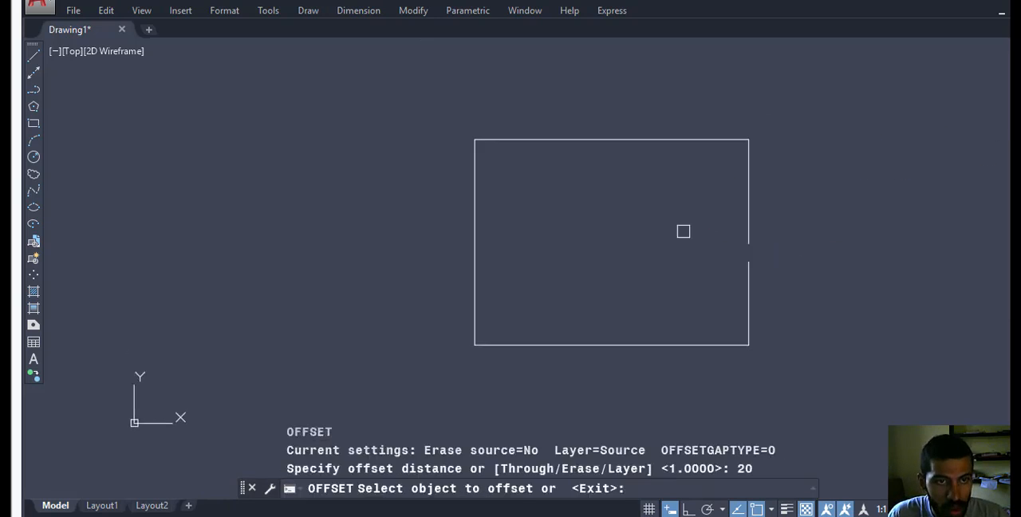
left_click(661, 134)
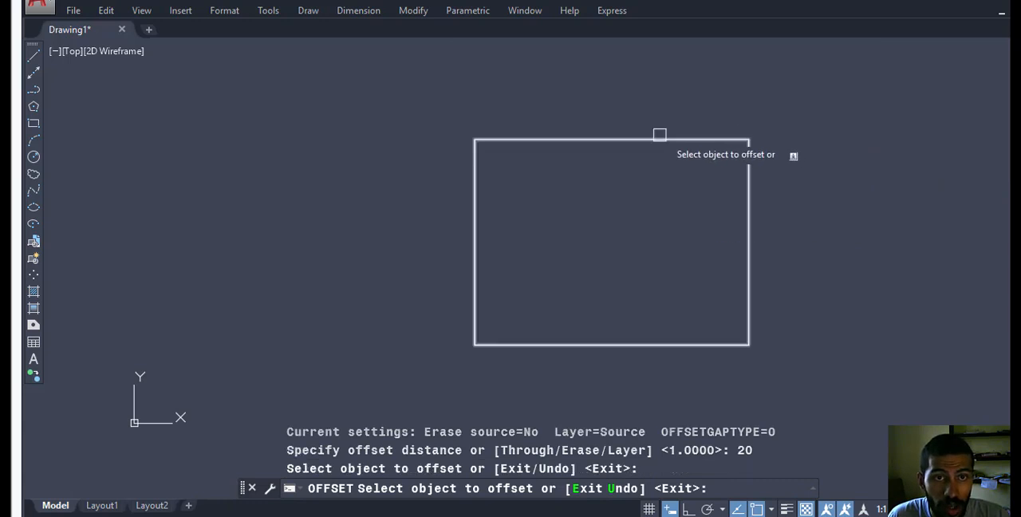
left_click(664, 127)
left_click(664, 138)
left_click(664, 139)
key("Escape")
middle_click_drag(647, 156, 616, 184)
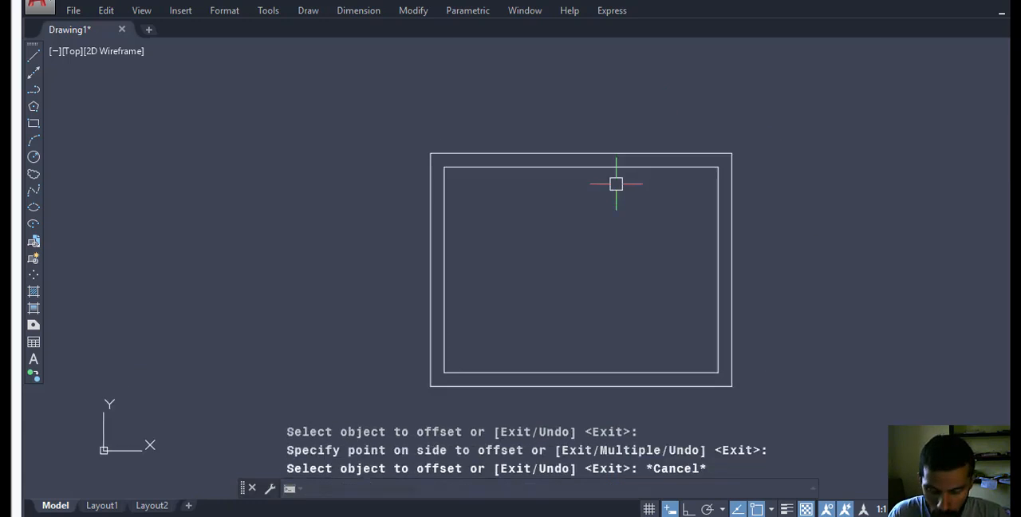
Draw a vertical line 20 long across the upper wall, from the outer rectangle to the inner one.
type("l")
key("Return")
scroll(589, 186, "up", 2)
left_click(511, 133)
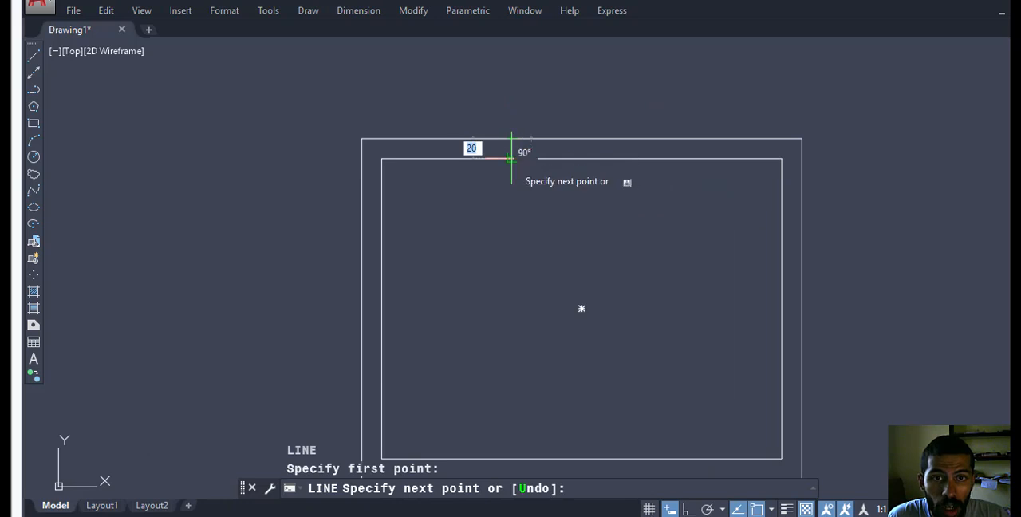
left_click(511, 158)
key("Return")
Offset the short line across the upper wall by 100 to the right to mark the opening's other side.
scroll(535, 150, "up", 2)
type("o")
key("Return")
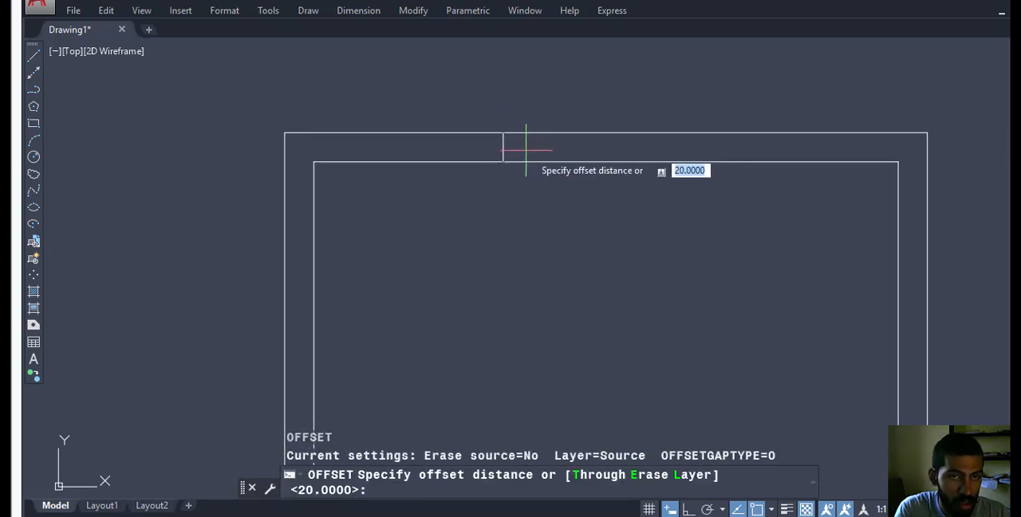
type("100")
key("Return")
scroll(511, 144, "up", 1)
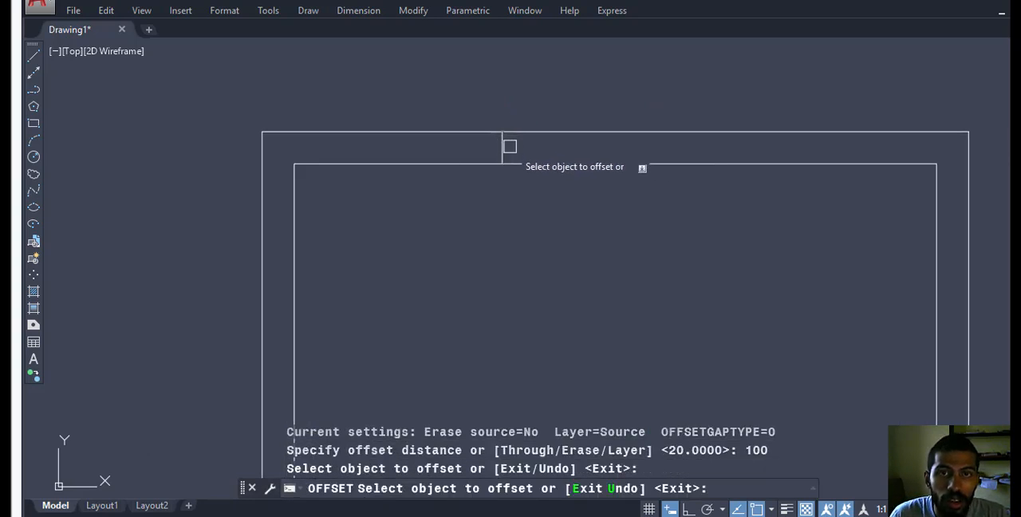
left_click(566, 151)
left_click(505, 149)
left_click(563, 148)
key("Escape")
key("Escape")
scroll(629, 151, "down", 1)
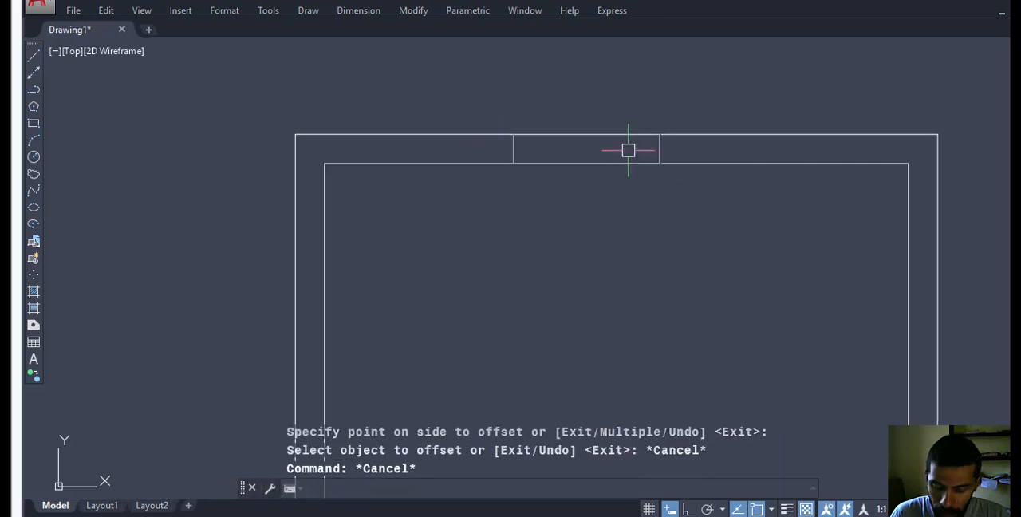
Trim both wall lines between the two short lines to cut the opening in the upper wall.
type("tr")
key("Return")
left_click(594, 102)
left_click(551, 185)
key("Escape")
scroll(559, 208, "down", 3)
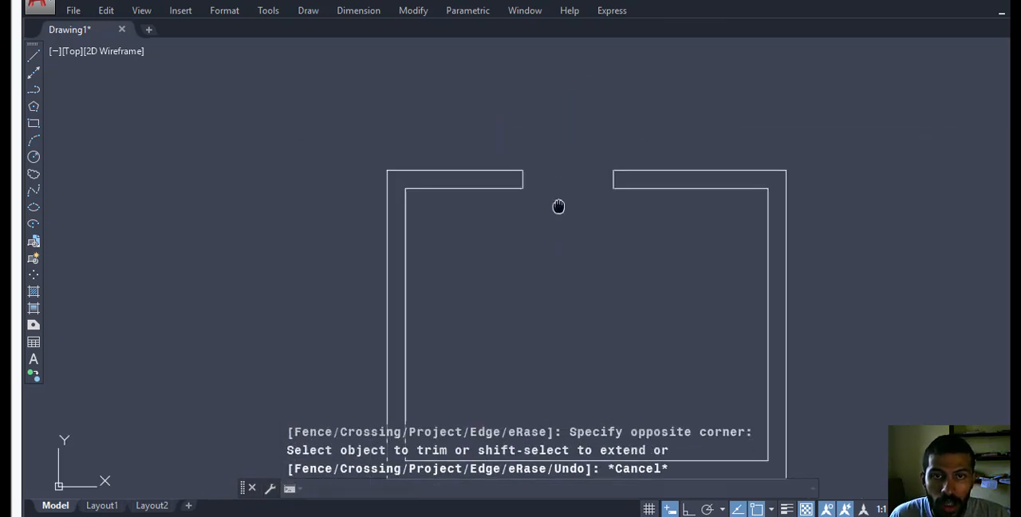
middle_click_drag(559, 206, 572, 200)
Insert block b at the room's inner lower-left corner and dismiss the attribute editing dialog.
type("i")
key("Return")
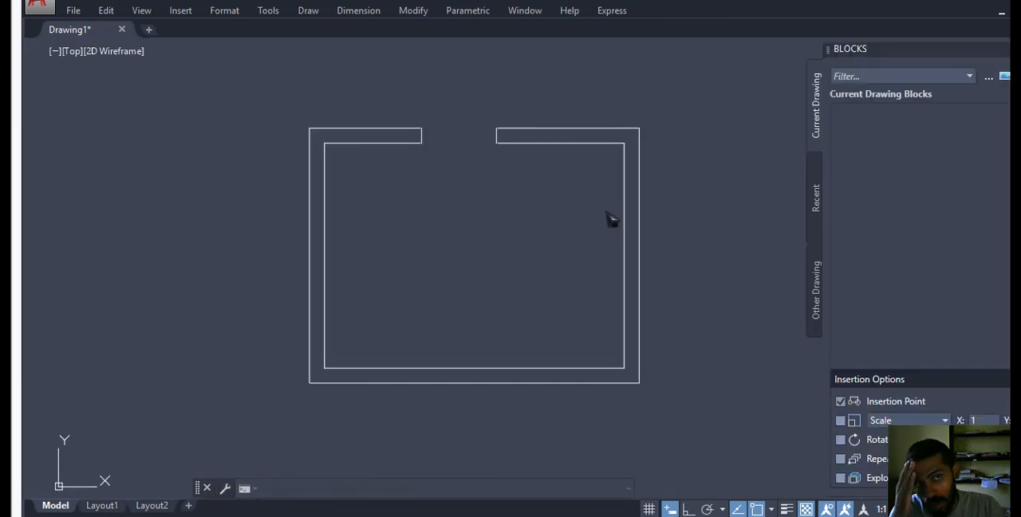
mouse_move(860, 138)
left_mouse_down()
mouse_move(593, 292)
mouse_move(360, 345)
mouse_move(324, 370)
left_mouse_up()
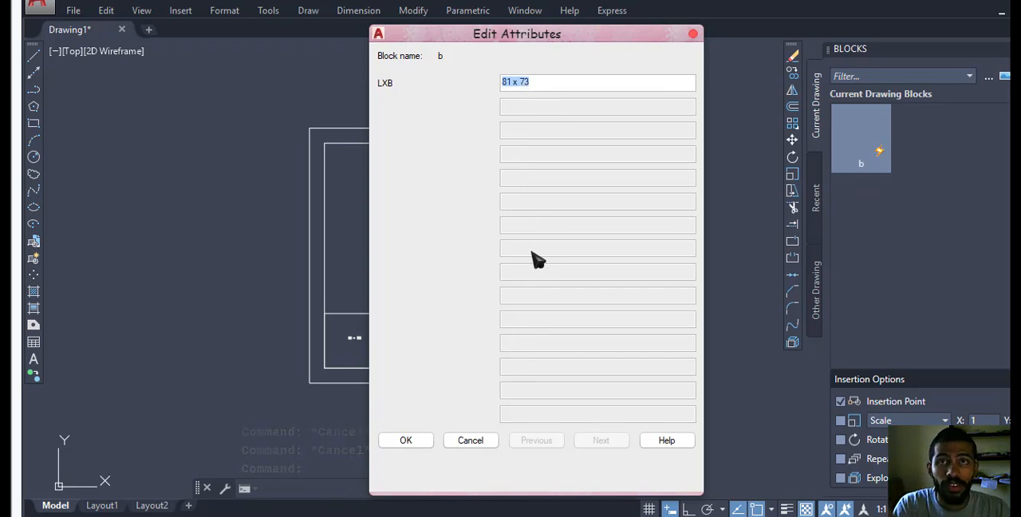
left_click(470, 441)
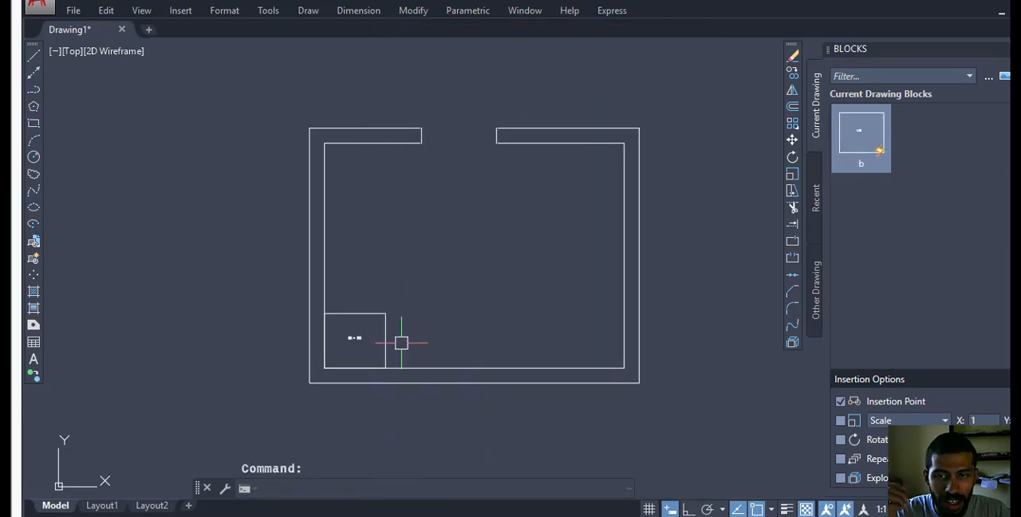
Stretch the inserted block horizontally by its right grip to the room's inner right wall.
left_click(381, 326)
scroll(394, 328, "up", 1)
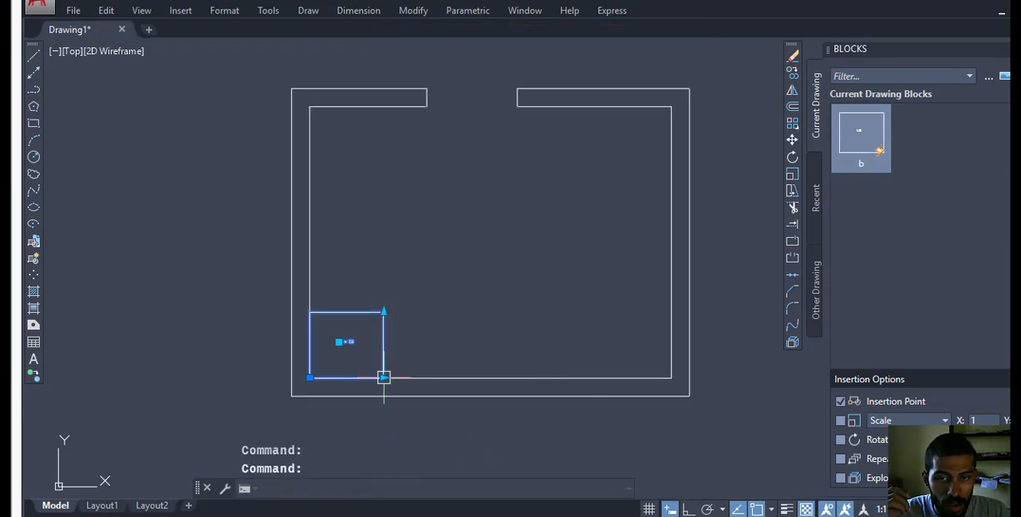
left_click(384, 377)
left_click(674, 377)
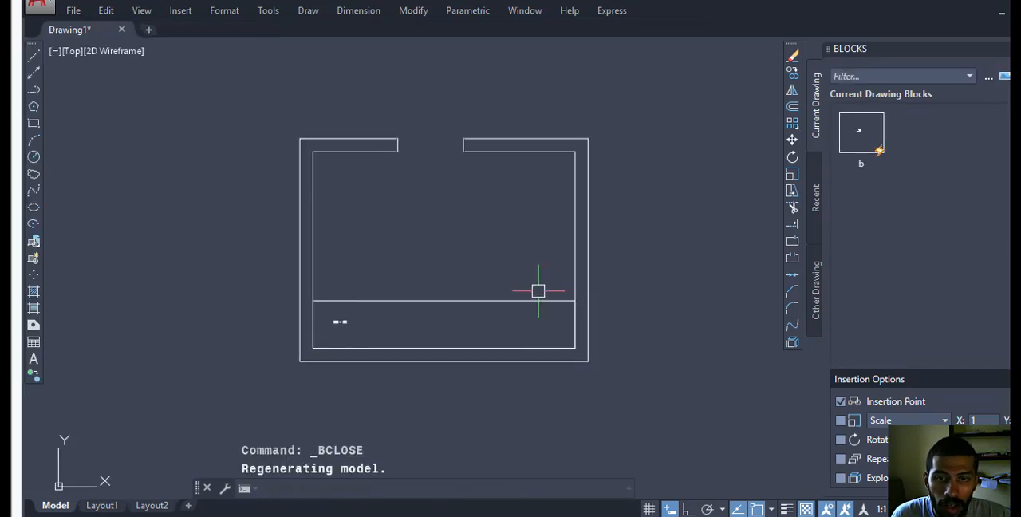
Stretch the block vertically by its upper grip to the inner face of the room's upper wall.
left_click(530, 294)
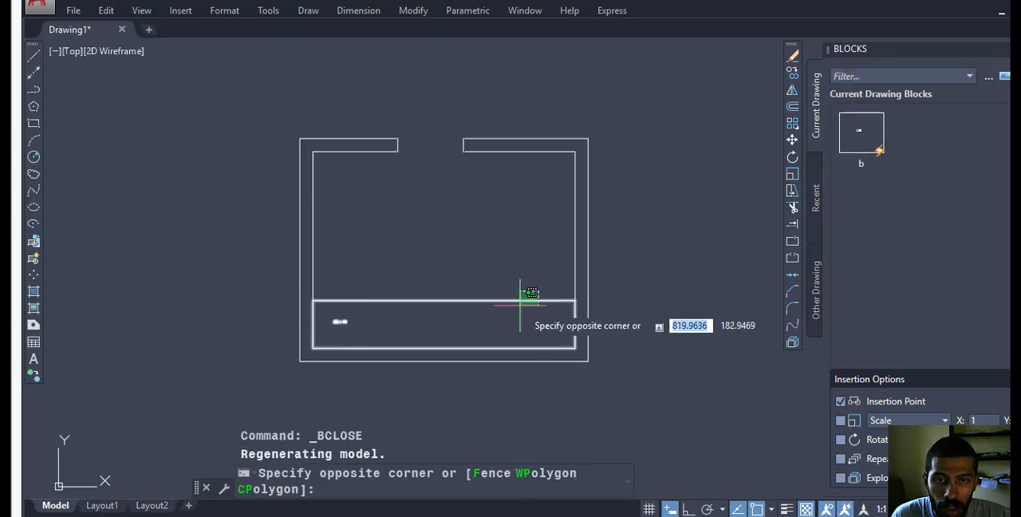
left_click(367, 301)
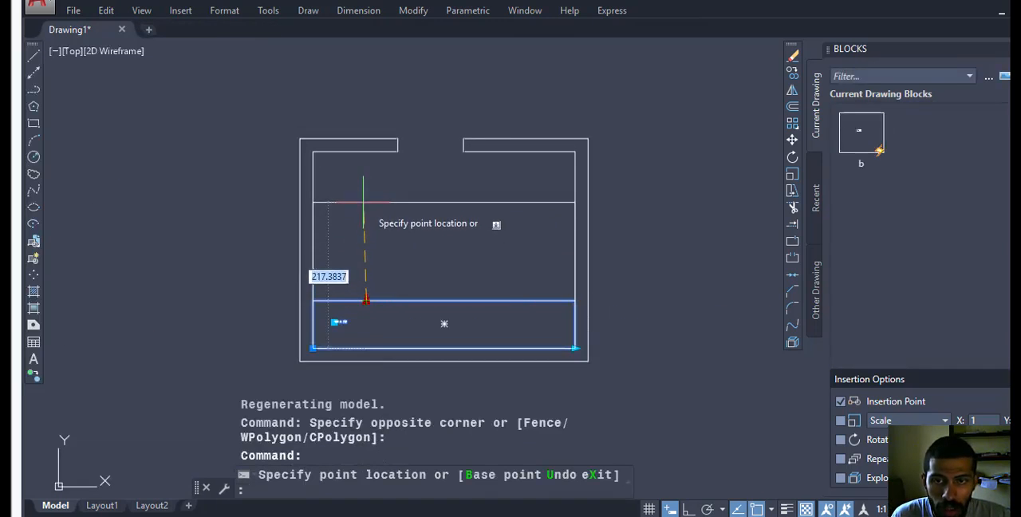
left_click(367, 151)
key("Escape")
Move the block's dimension label by its grip to the middle of the room and deselect the block.
left_click(348, 324)
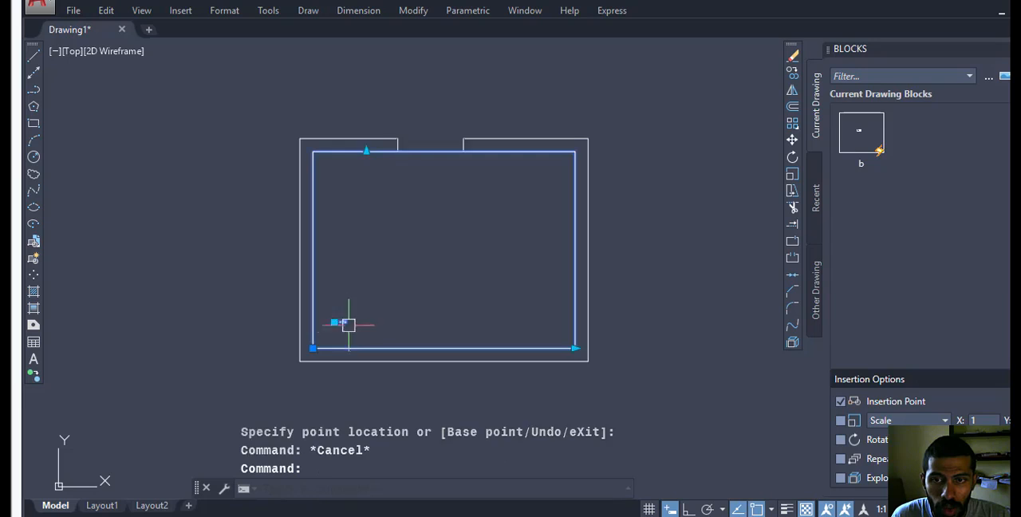
left_click(335, 321)
scroll(415, 260, "up", 2)
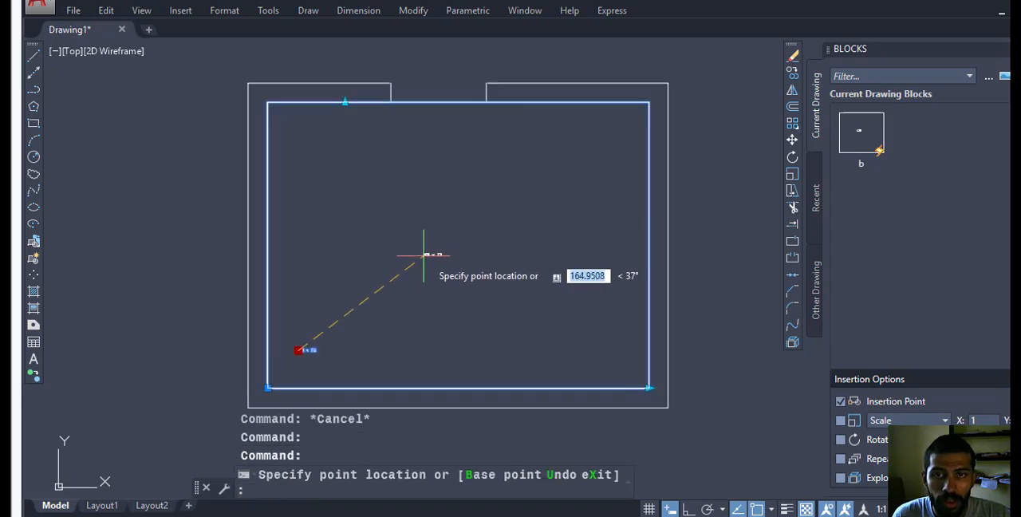
left_click(429, 262)
scroll(428, 259, "up", 7)
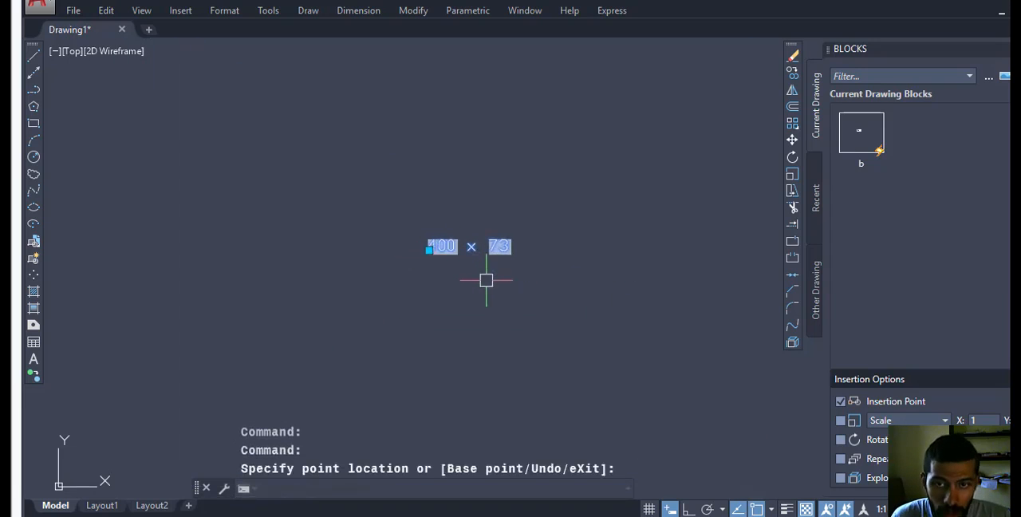
key("Escape")
scroll(489, 269, "up", 1)
scroll(490, 269, "down", 1)
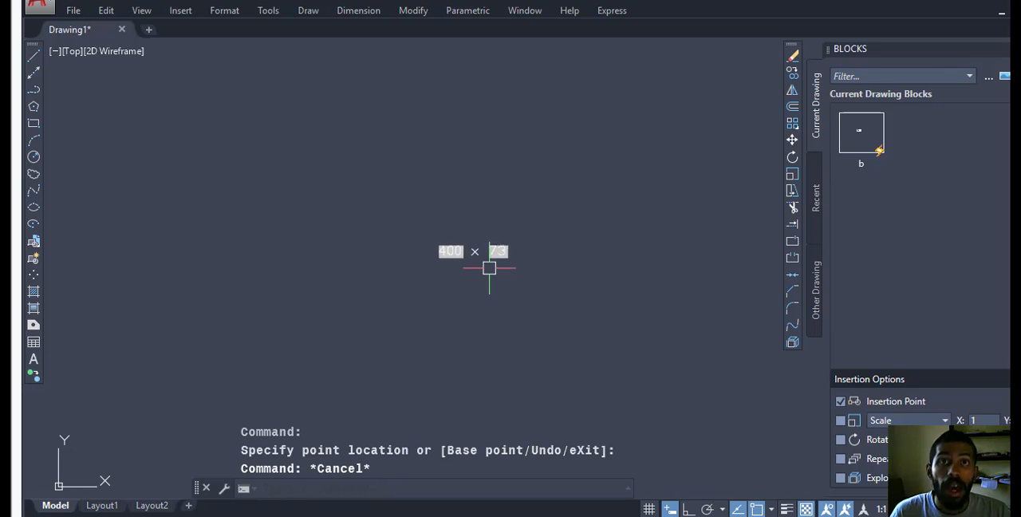
Regenerate the drawing to update the field values in the block's dimension label.
scroll(475, 257, "up", 1)
type("e")
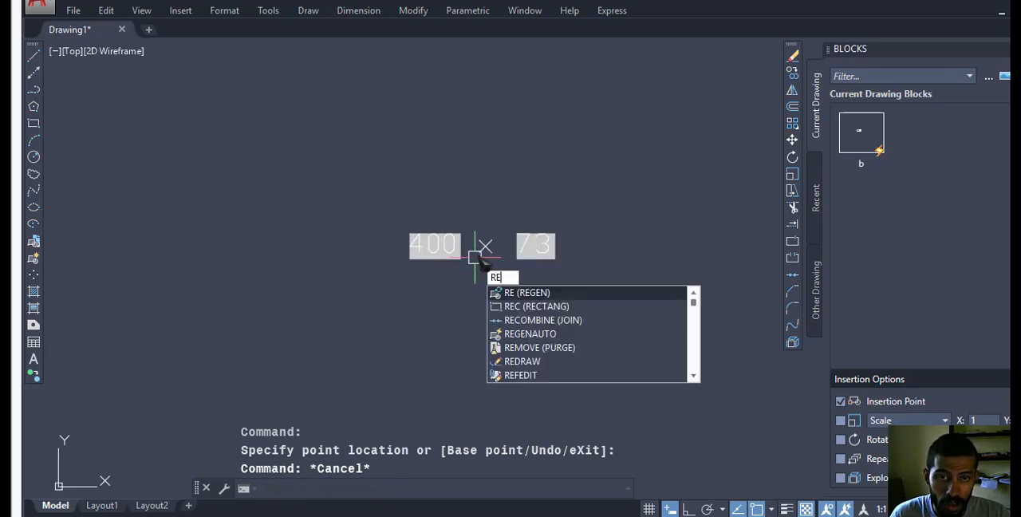
key("Return")
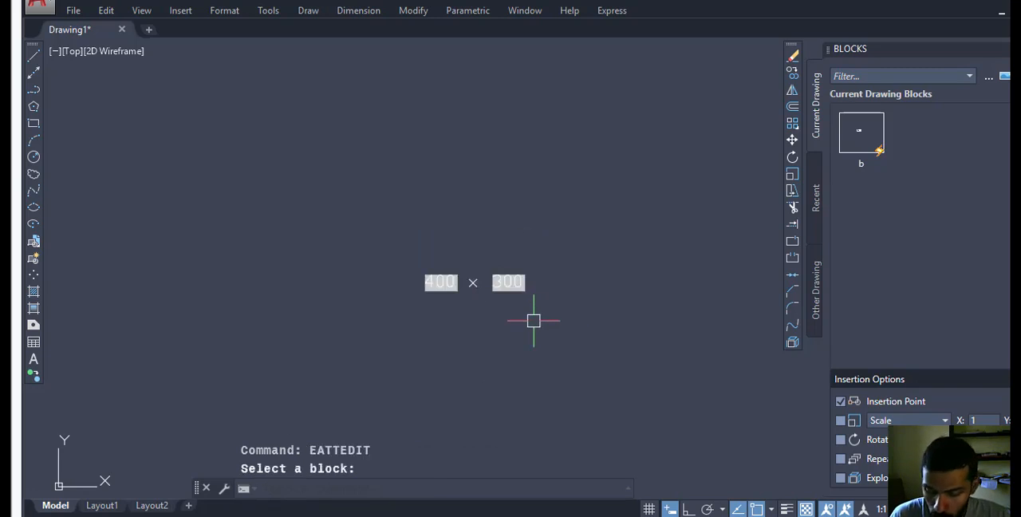
Set the text height of the block's LXB attribute to 10 with EATTEDIT.
type("eattedit")
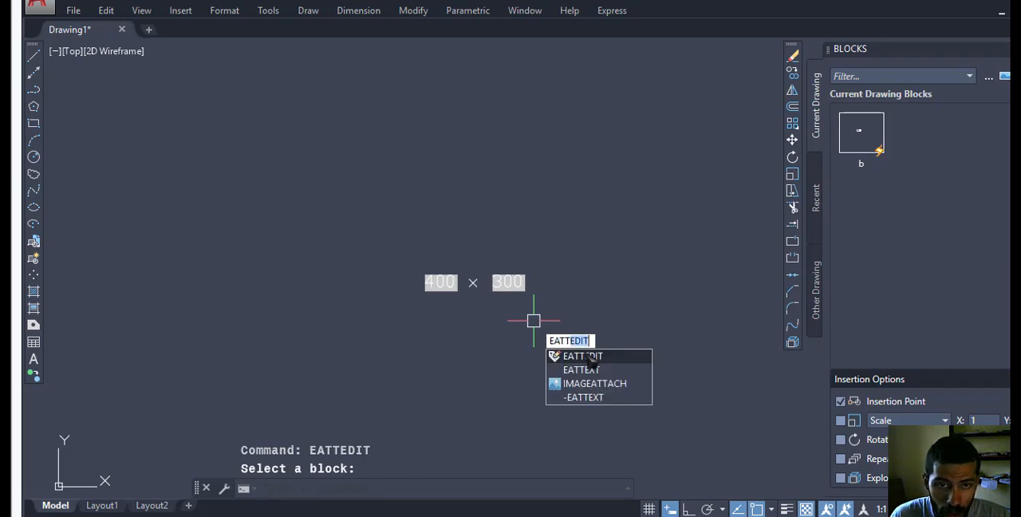
key("Return")
left_click(508, 281)
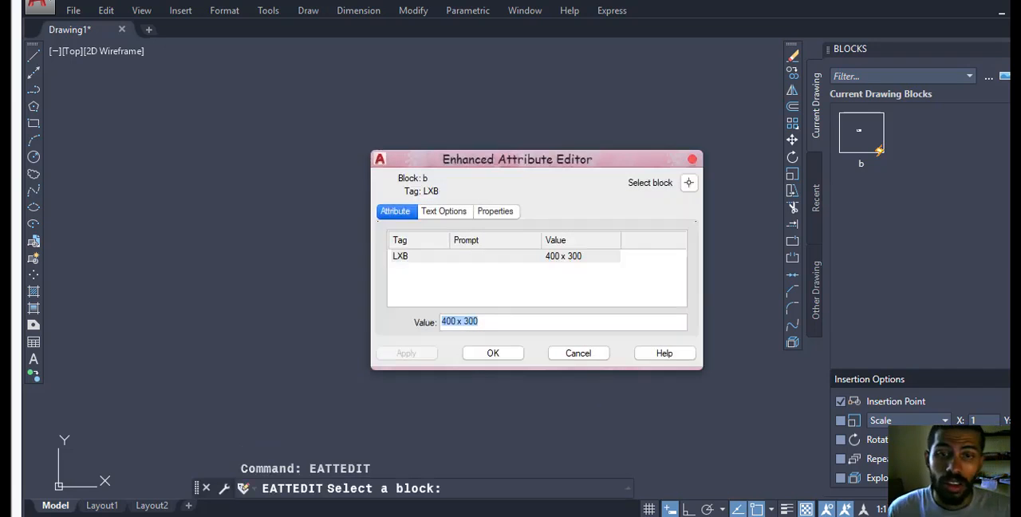
left_click(444, 212)
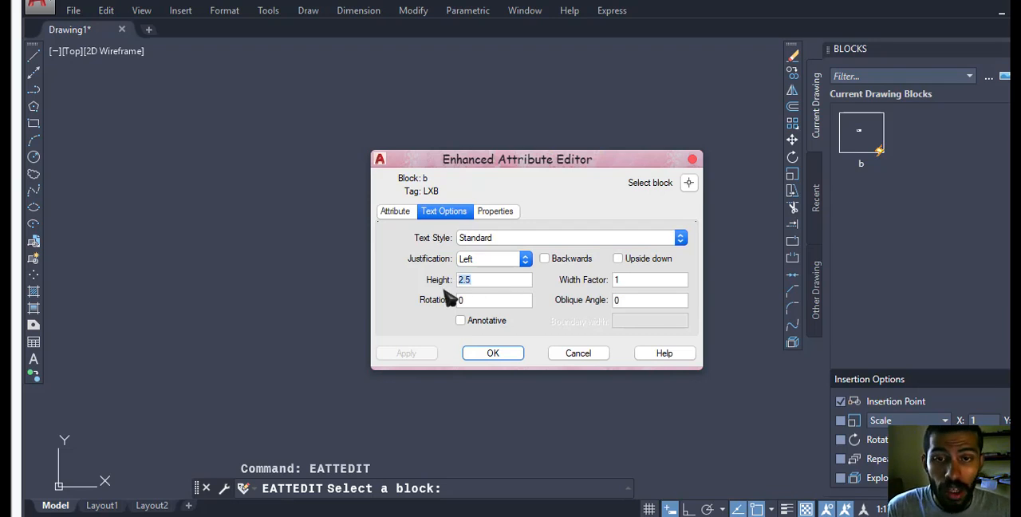
left_click(483, 357)
key("Escape")
key("Escape")
scroll(440, 158, "down", 3)
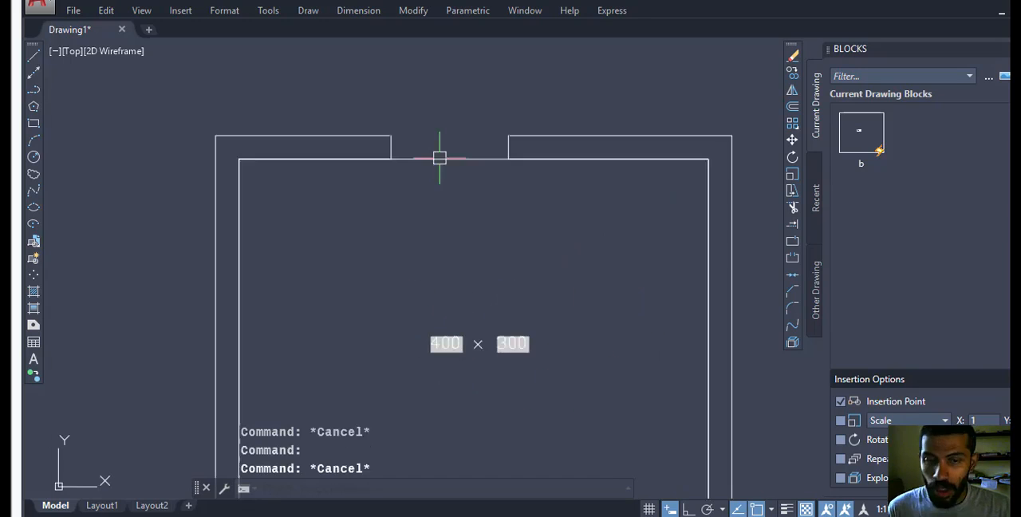
Open the definition of block b in the Block Editor.
left_click(445, 164)
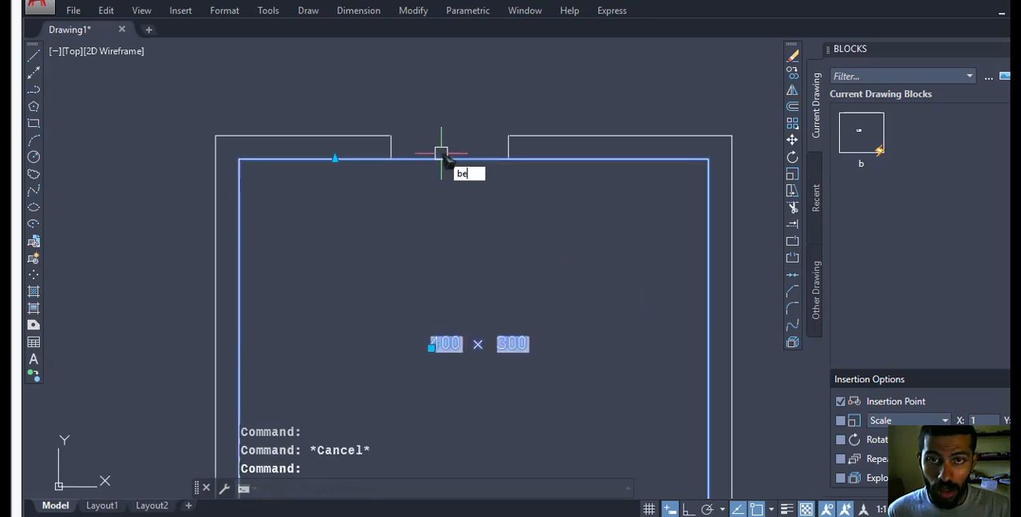
type("be")
key("Return")
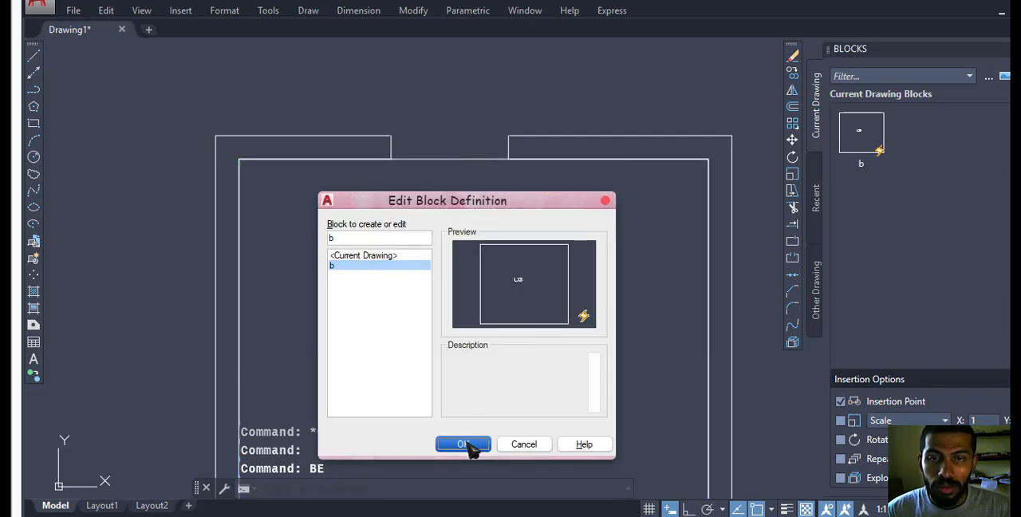
left_click(463, 445)
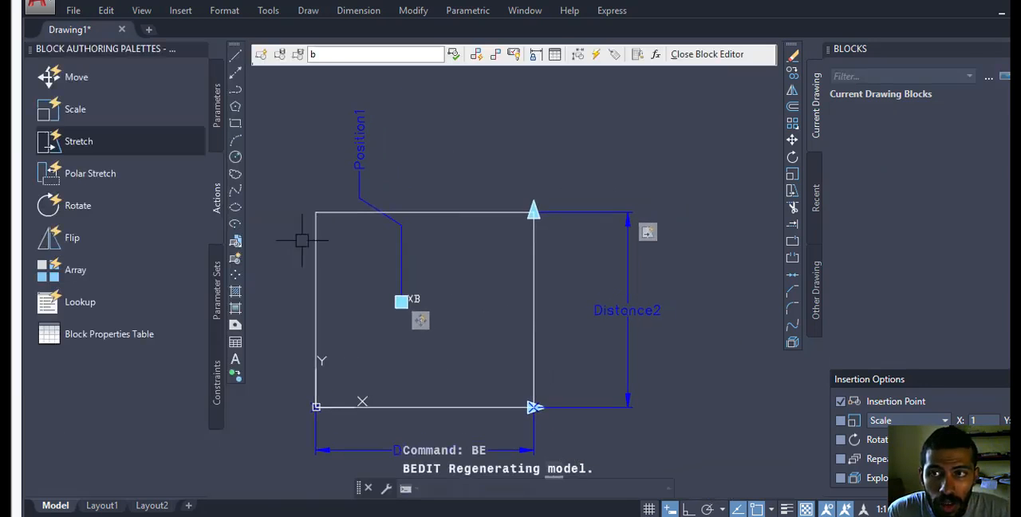
Add a Visibility parameter inside the upper part of the block's rectangle.
left_click(220, 117)
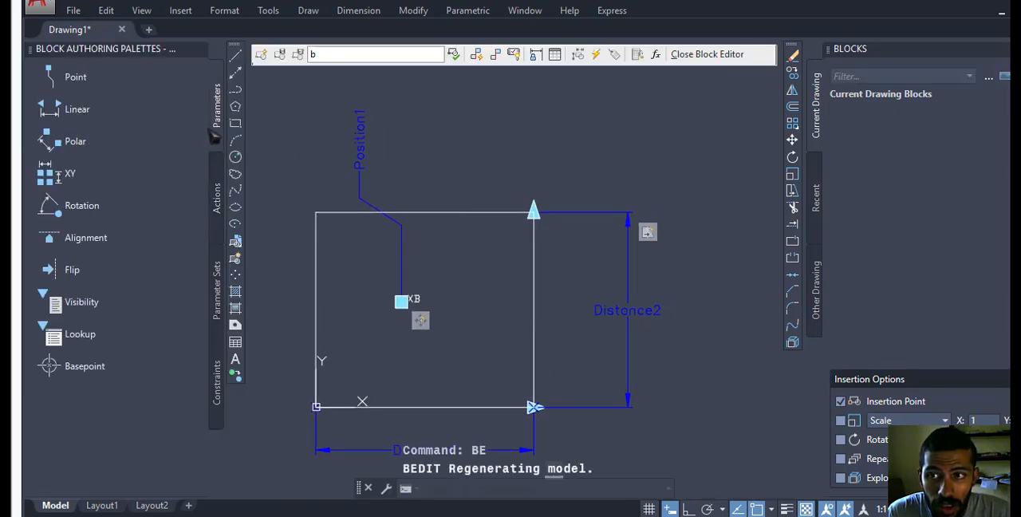
left_click(91, 308)
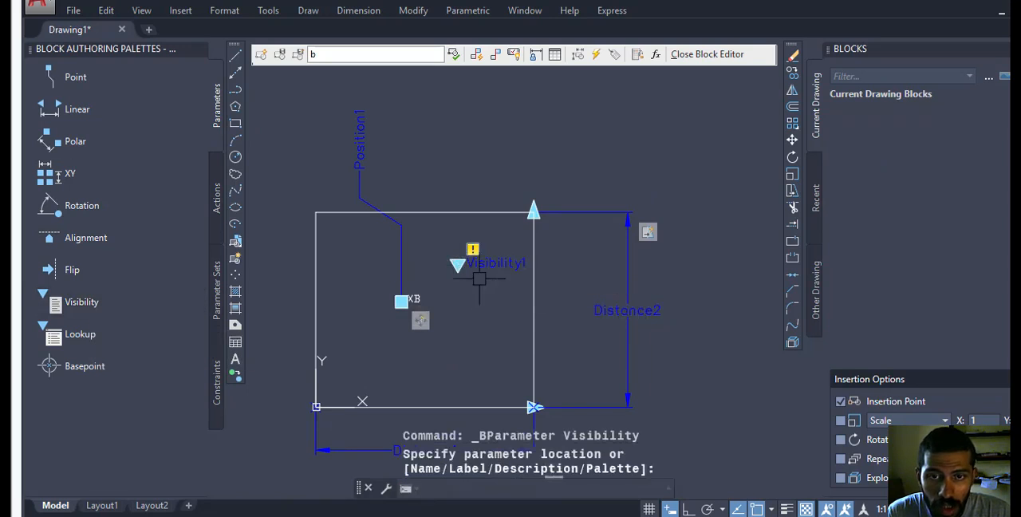
left_click(507, 264)
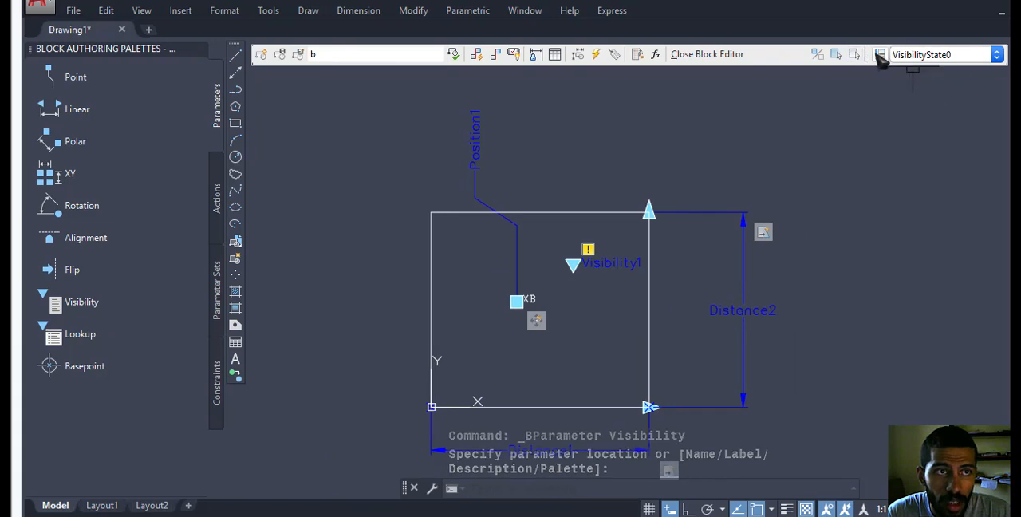
Rename the default visibility state to onn and create a second state named off that leaves the visibility of existing objects unchanged.
left_click(879, 56)
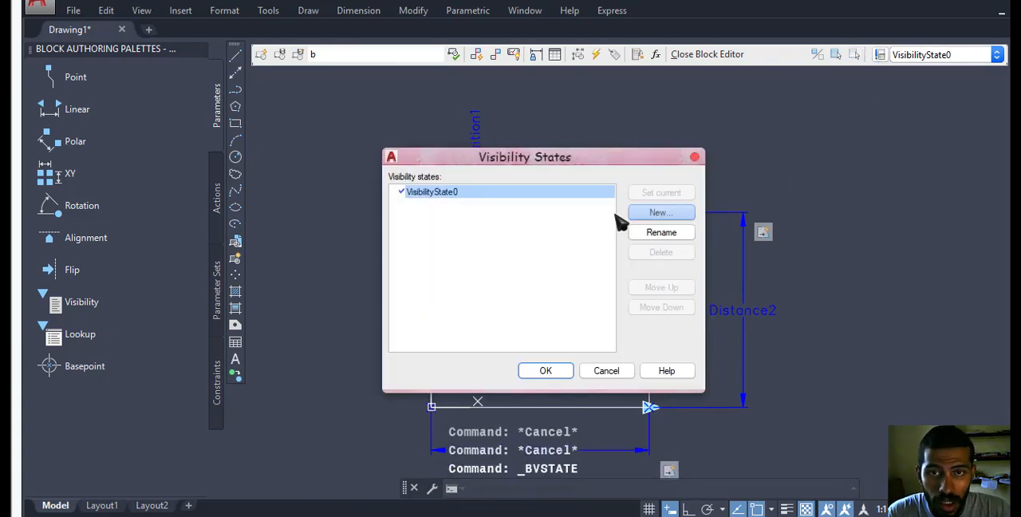
left_click(654, 233)
type("onn")
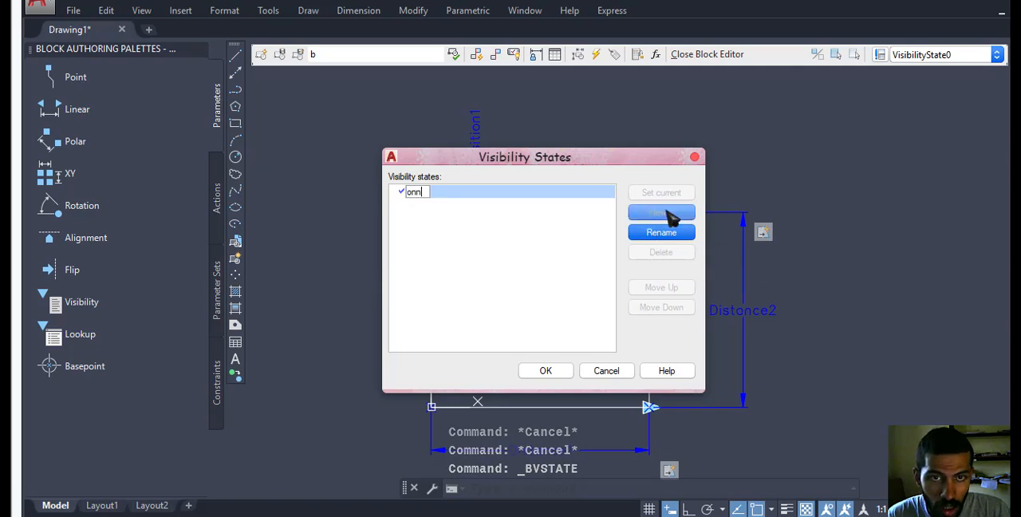
key("Return")
key("alt+n")
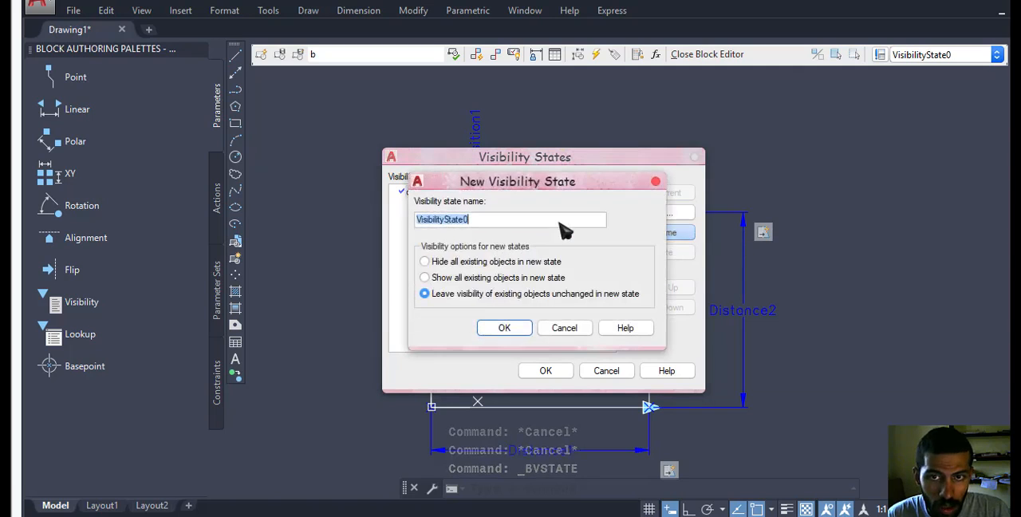
type("off")
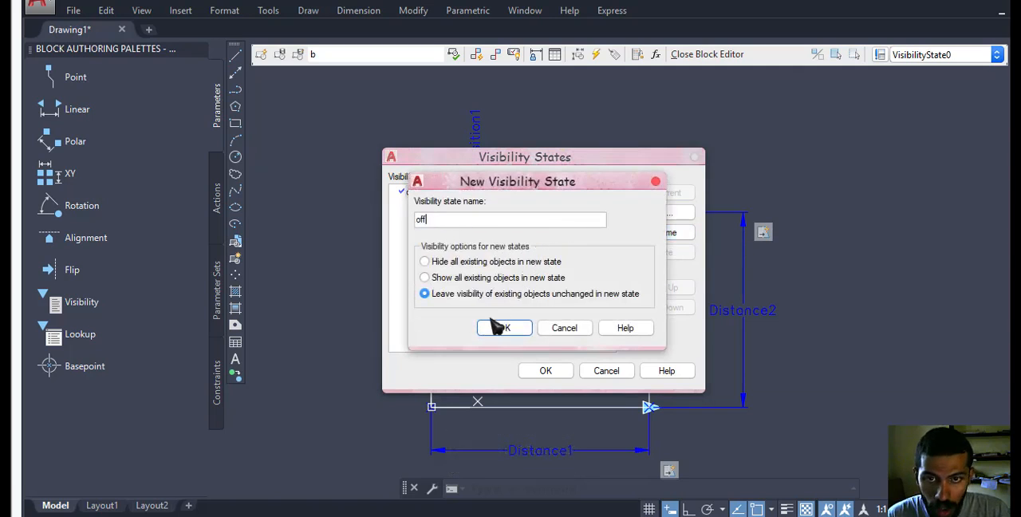
left_click(497, 327)
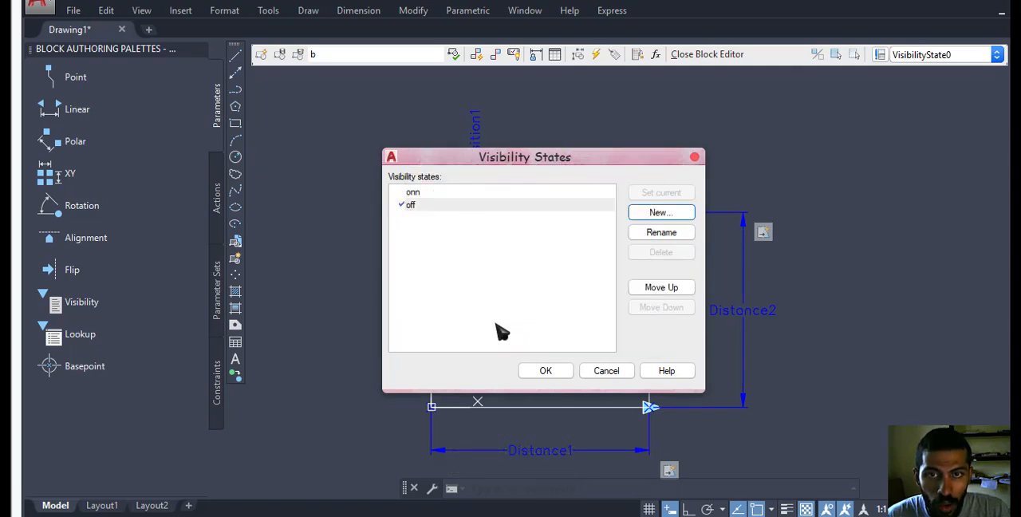
left_click(561, 377)
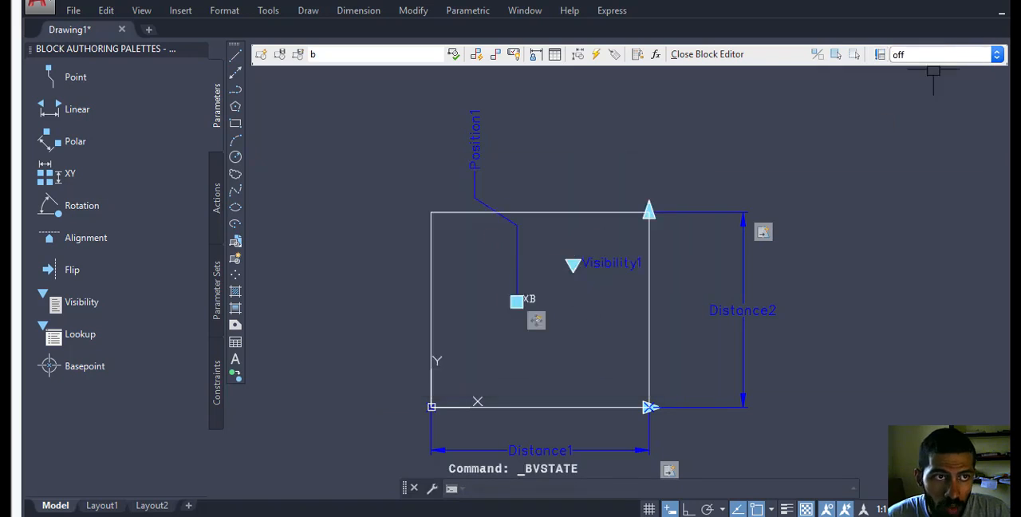
Hide the rectangle in the off visibility state and make onn the current state.
left_click(585, 212)
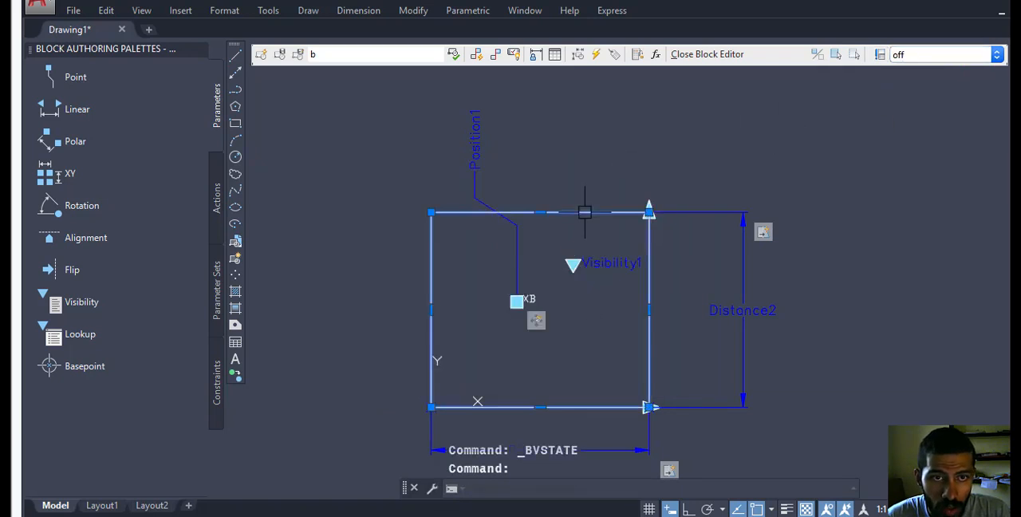
left_click(854, 55)
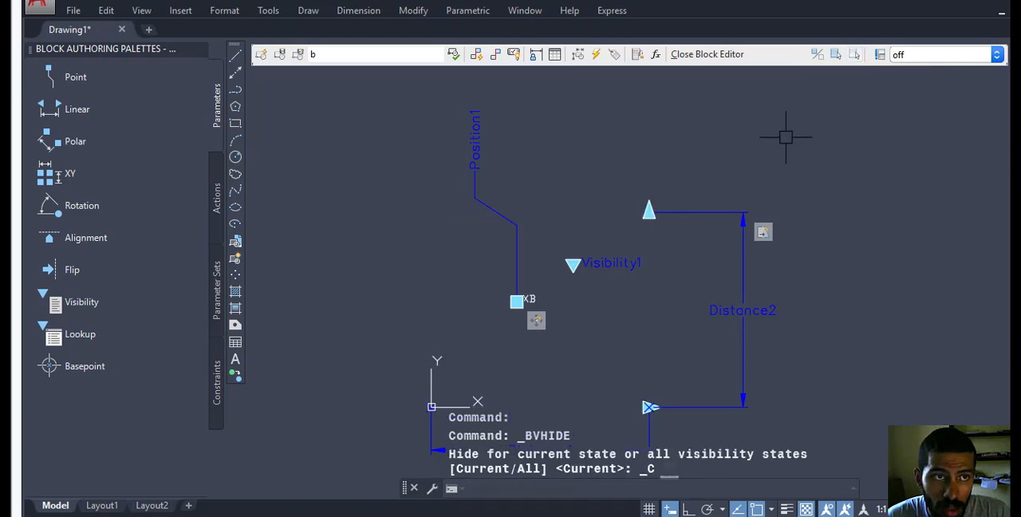
left_click(940, 54)
left_click(934, 69)
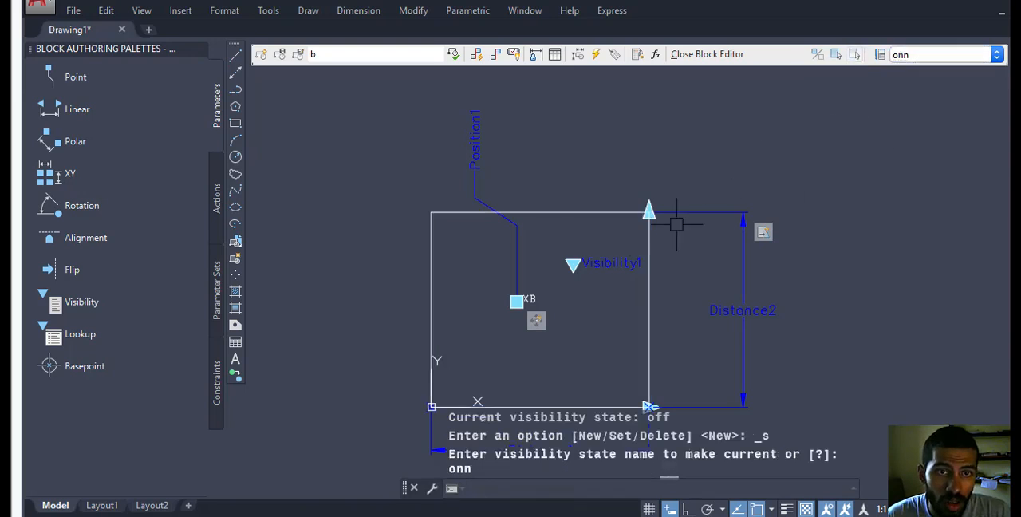
Close the Block Editor and save the parameter changes to block b.
left_click(709, 54)
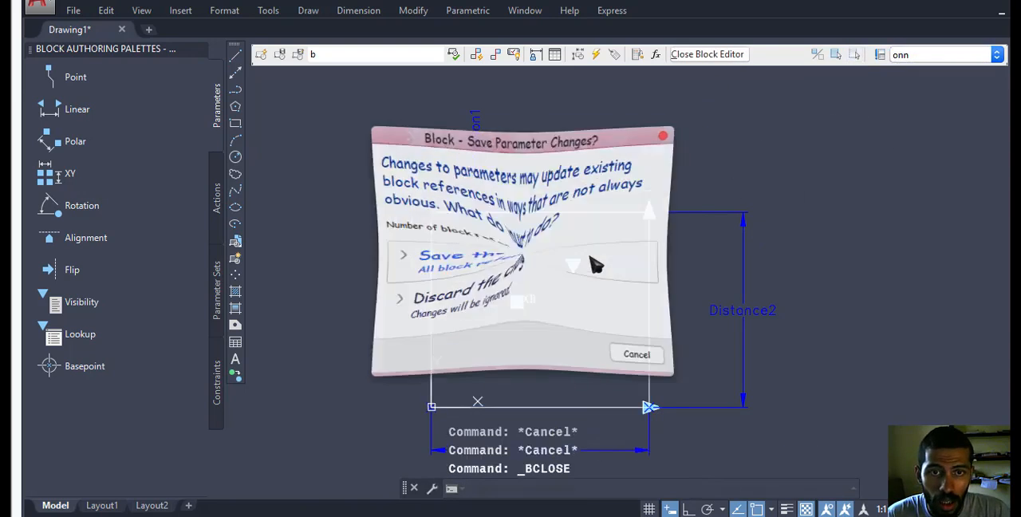
left_click(548, 272)
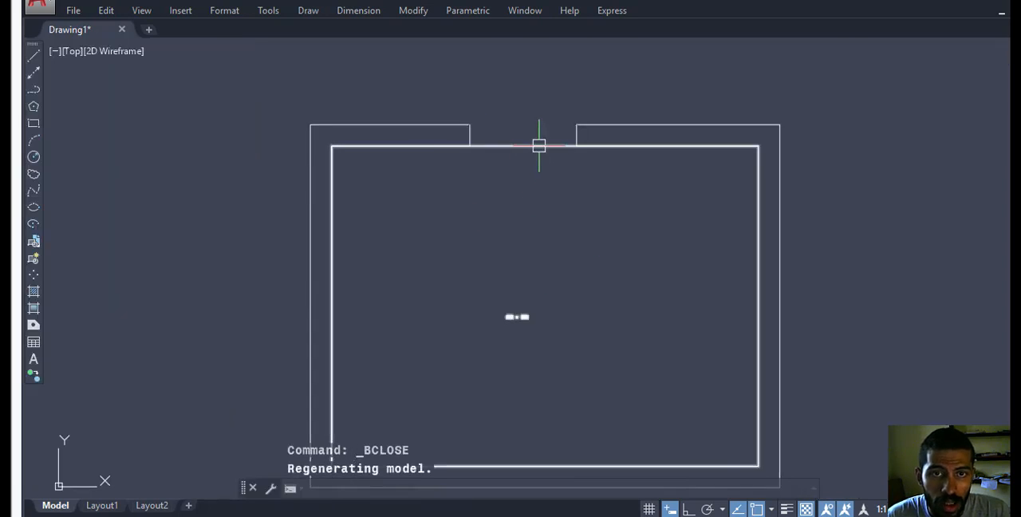
Switch the room block's visibility state to off and deselect the block.
left_click(537, 145)
scroll(479, 300, "down", 1)
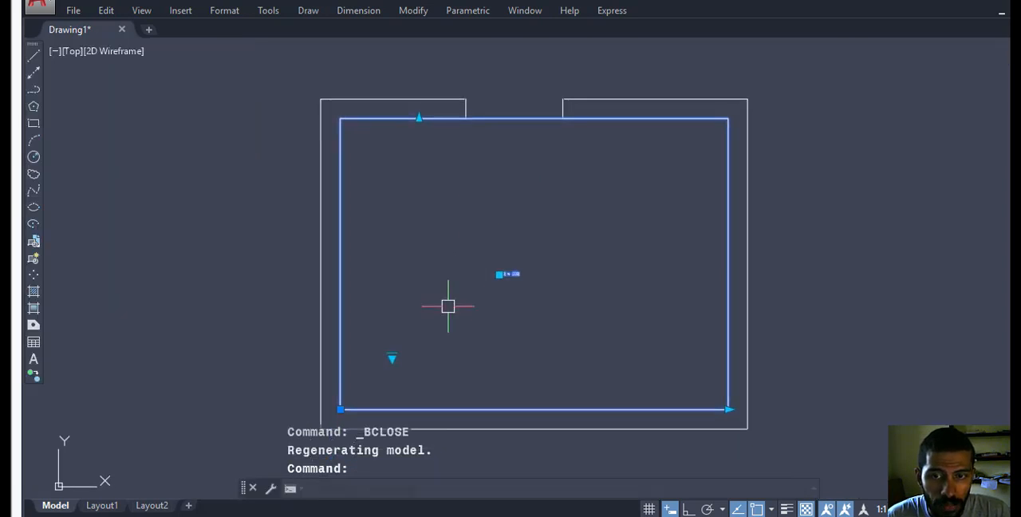
left_click(396, 359)
left_click(422, 388)
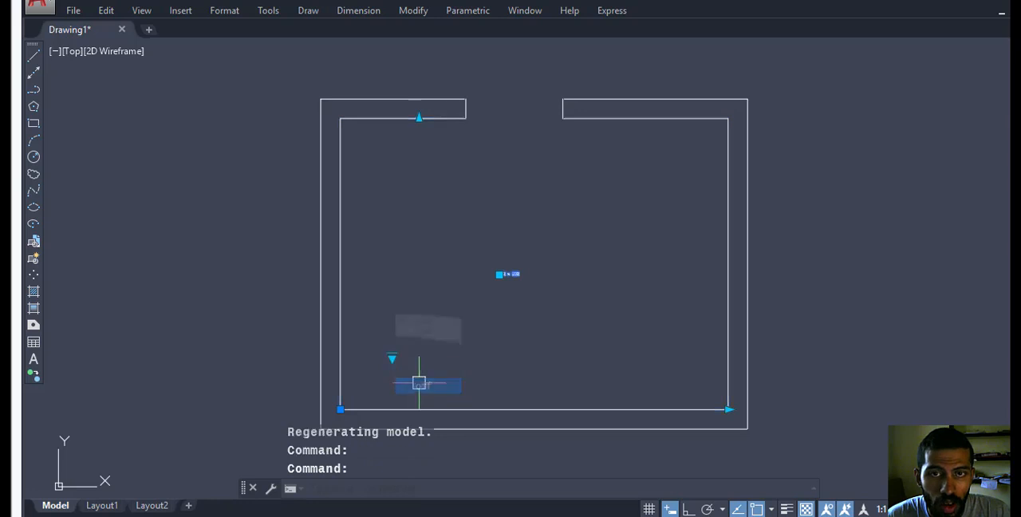
scroll(486, 152, "up", 1)
key("Escape")
key("Escape")
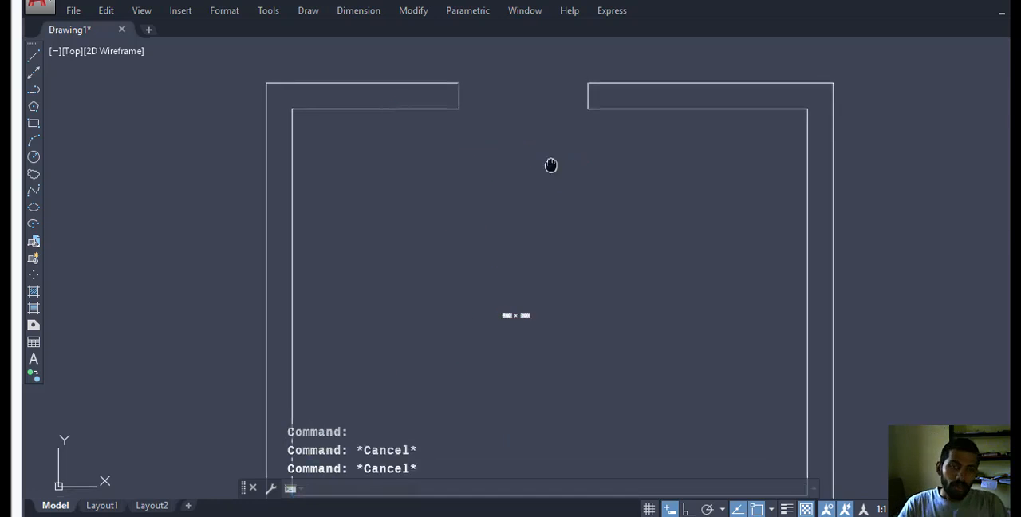
mouse_move(551, 165)
middle_mouse_down()
mouse_move(525, 141)
mouse_move(539, 259)
middle_mouse_up()
scroll(502, 286, "up", 3)
scroll(535, 171, "down", 3)
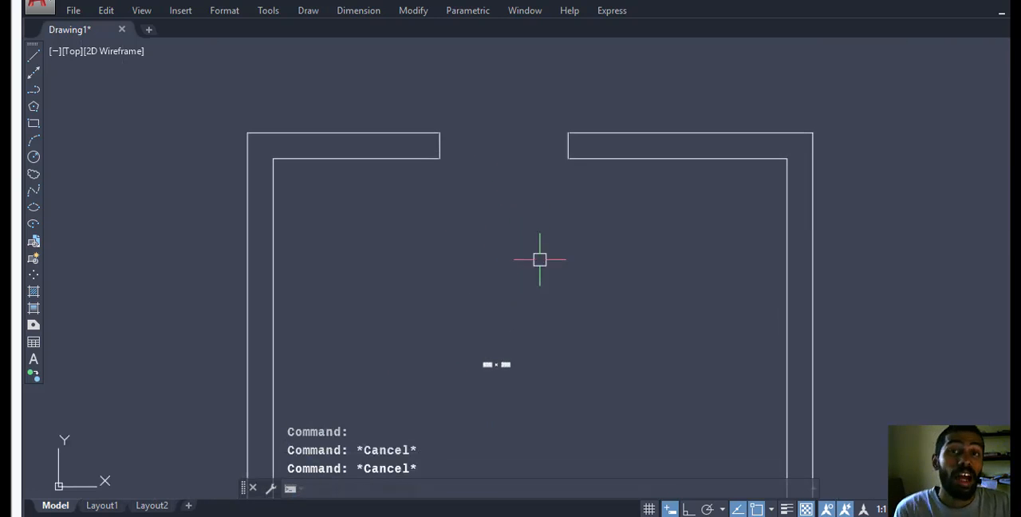